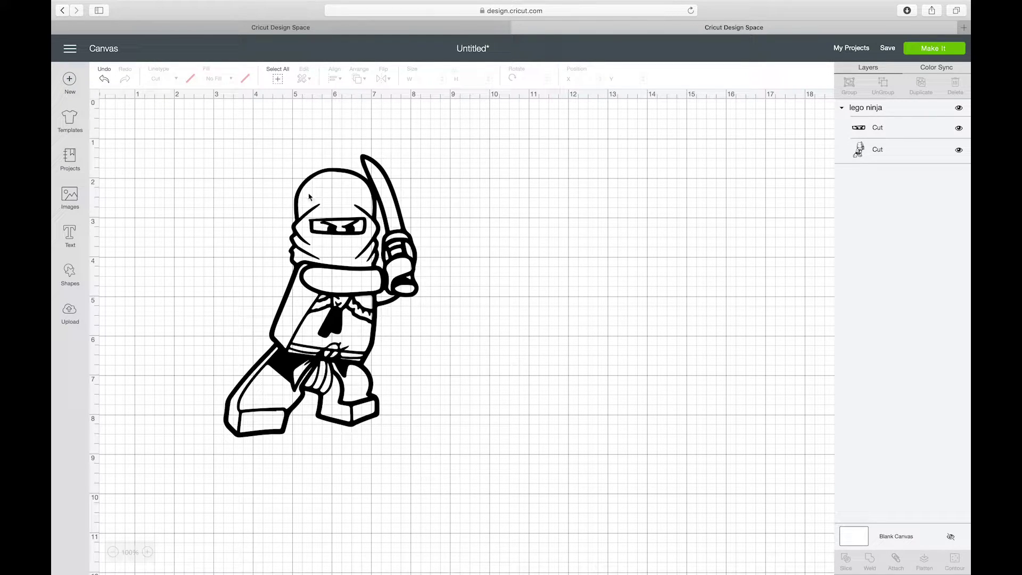
View the filled ninja silhouette in the second tab, then return to the outline lego ninja
{"action": "left_click", "coordinate": [427, 30]}
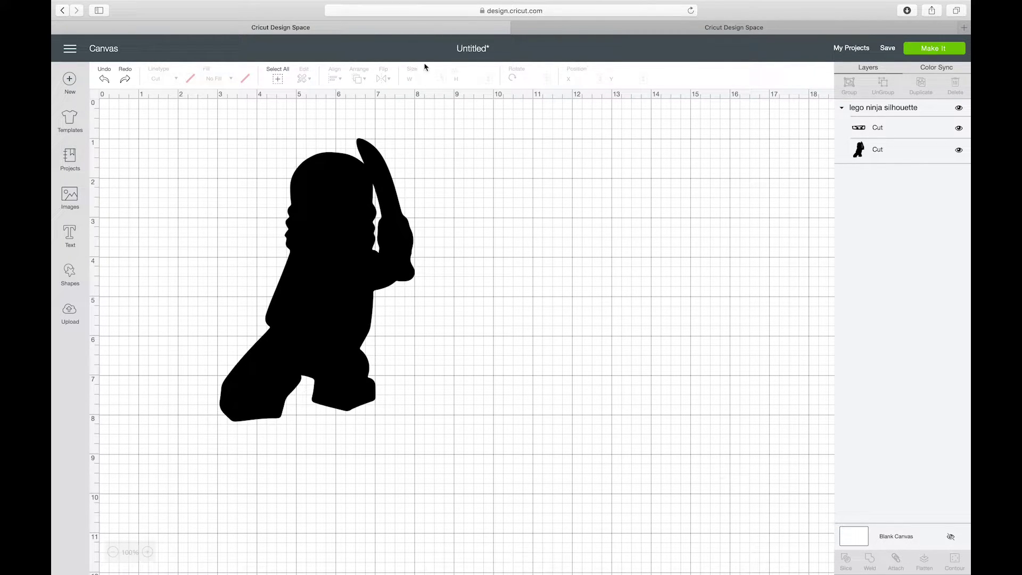
{"action": "left_click", "coordinate": [551, 30]}
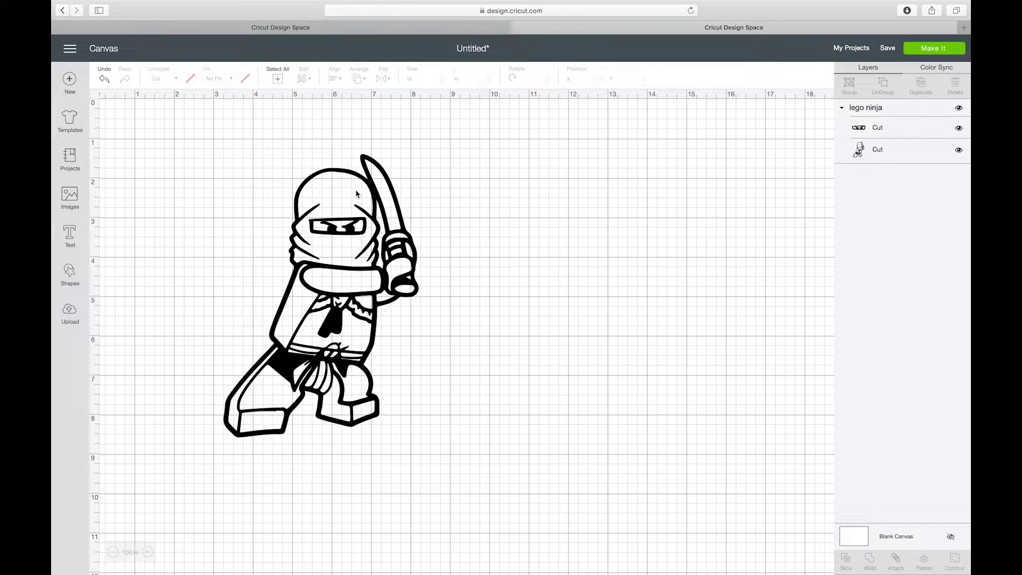
Toggle the canvas grid several times, leaving it hidden for a clean capture
{"action": "left_click", "coordinate": [94, 99]}
{"action": "left_click", "coordinate": [94, 99]}
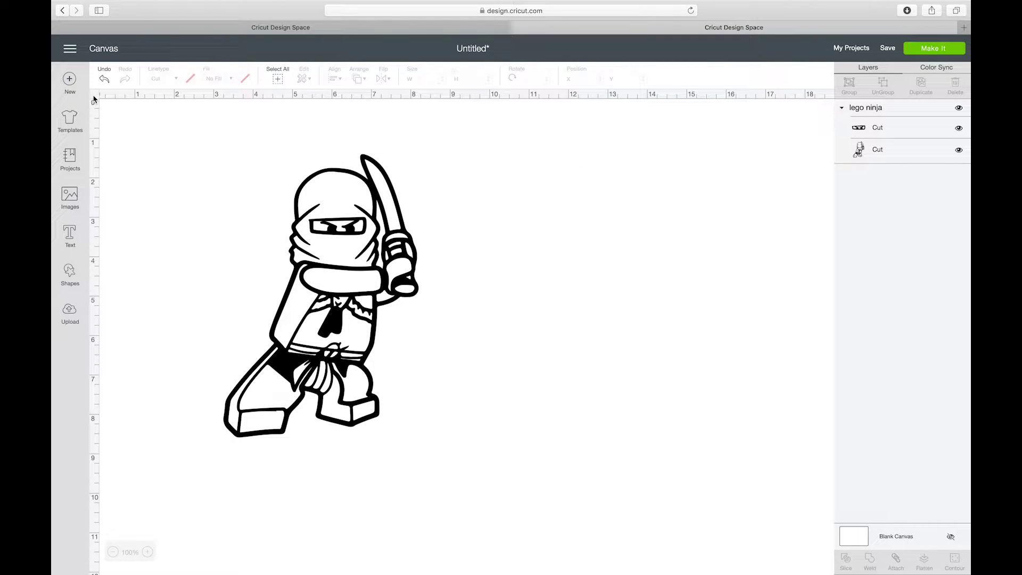
{"action": "left_click", "coordinate": [94, 99]}
{"action": "left_click", "coordinate": [93, 99]}
{"action": "left_click", "coordinate": [98, 97]}
{"action": "left_click", "coordinate": [98, 97]}
{"action": "left_click", "coordinate": [98, 97]}
{"action": "left_click", "coordinate": [97, 97]}
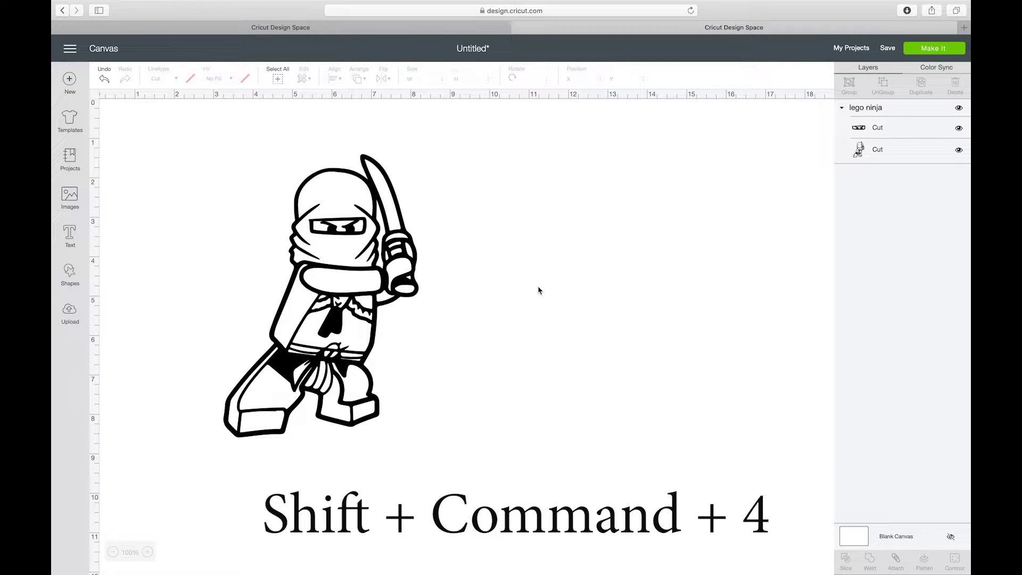
Screenshot the outline ninja with Shift+Command+4, then switch to the silhouette tab
{"action": "key", "text": "super+shift+4"}
{"action": "left_click_drag", "start_coordinate": [145, 124], "coordinate": [507, 501]}
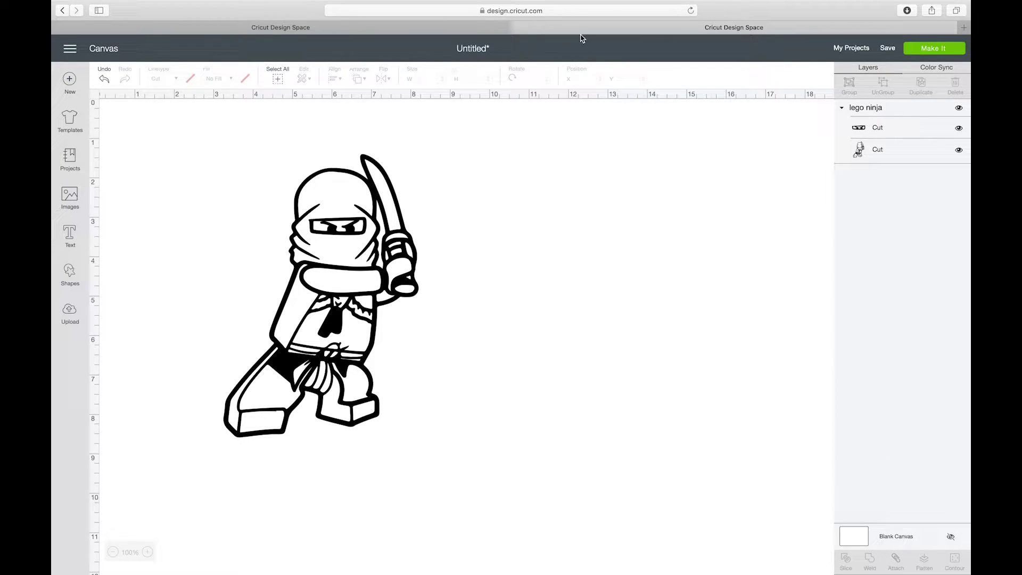
{"action": "left_click", "coordinate": [490, 24]}
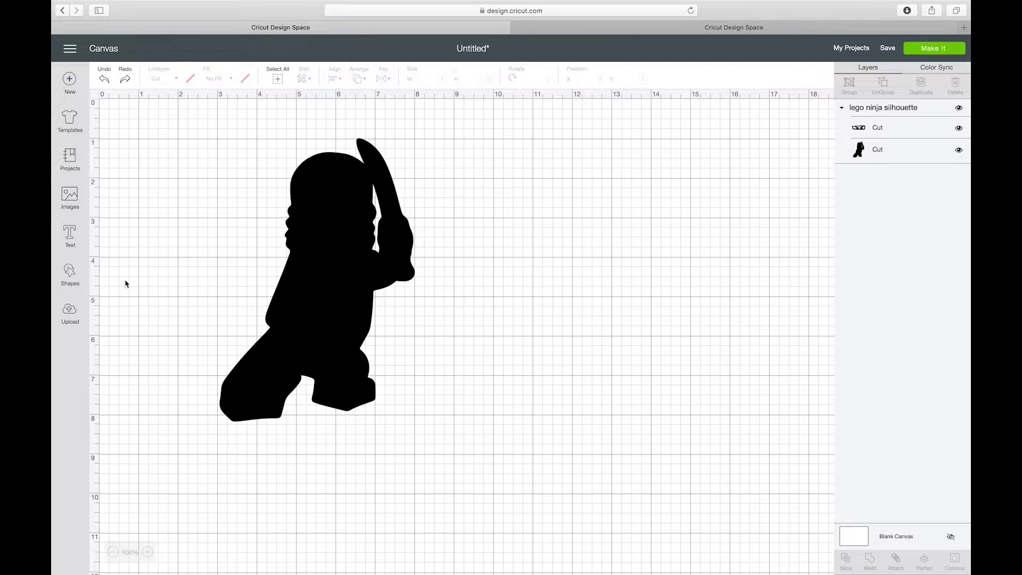
Upload the ninja screenshot from Recents as a Complex image and continue to cleanup
{"action": "left_click", "coordinate": [70, 313]}
{"action": "left_click", "coordinate": [313, 281]}
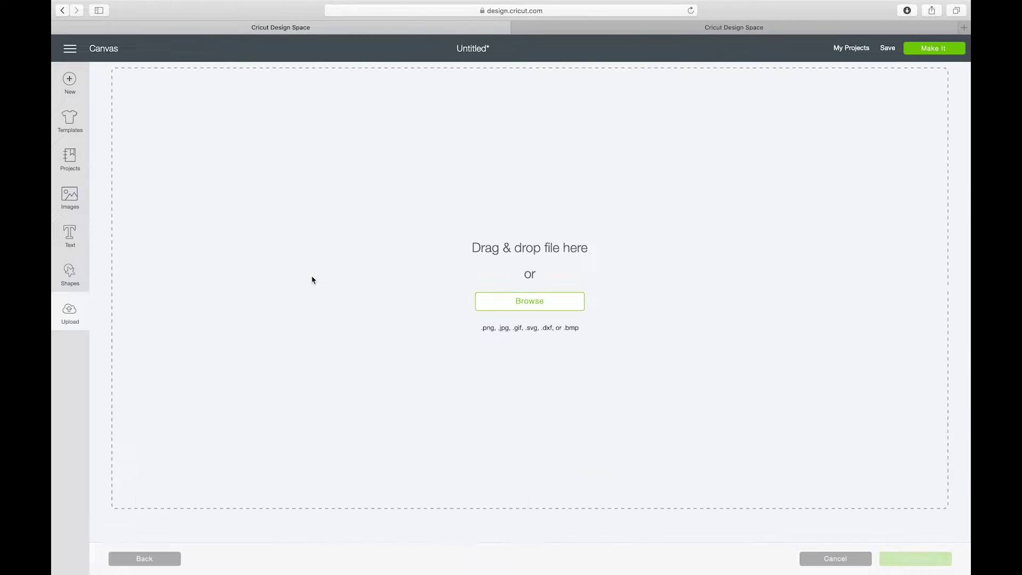
{"action": "left_click", "coordinate": [566, 301]}
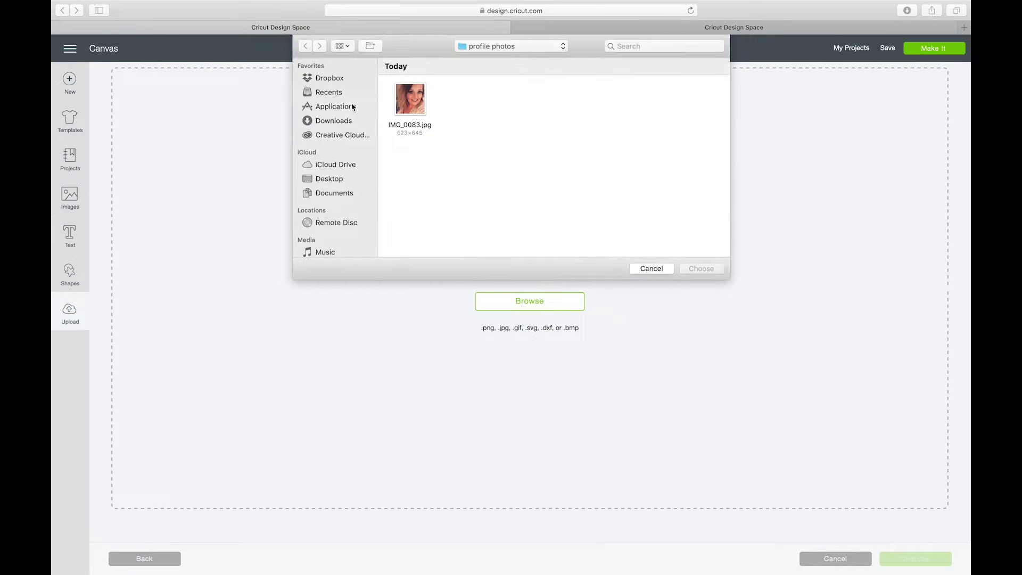
{"action": "left_click", "coordinate": [334, 93]}
{"action": "left_click", "coordinate": [522, 98]}
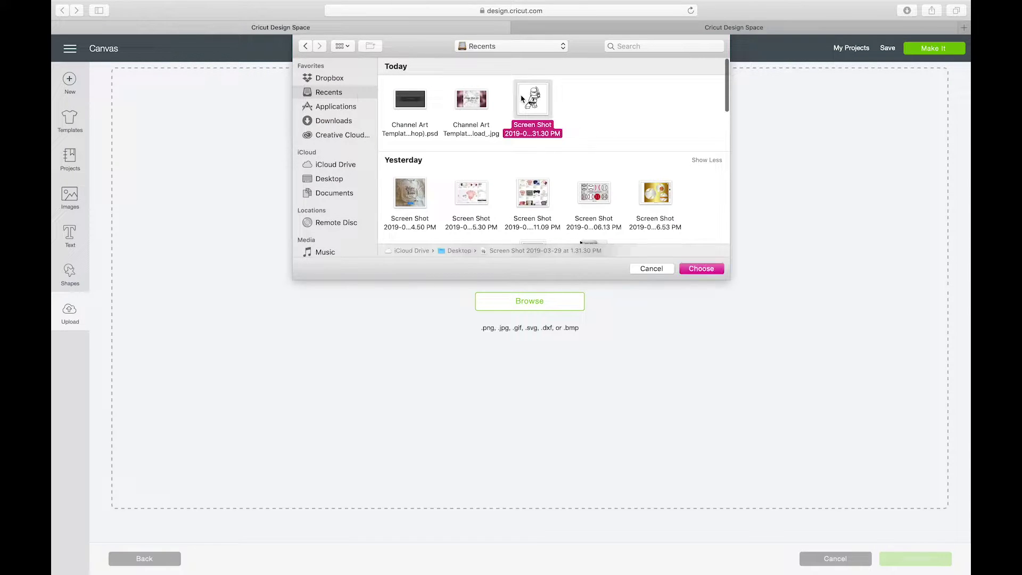
{"action": "left_click", "coordinate": [711, 269]}
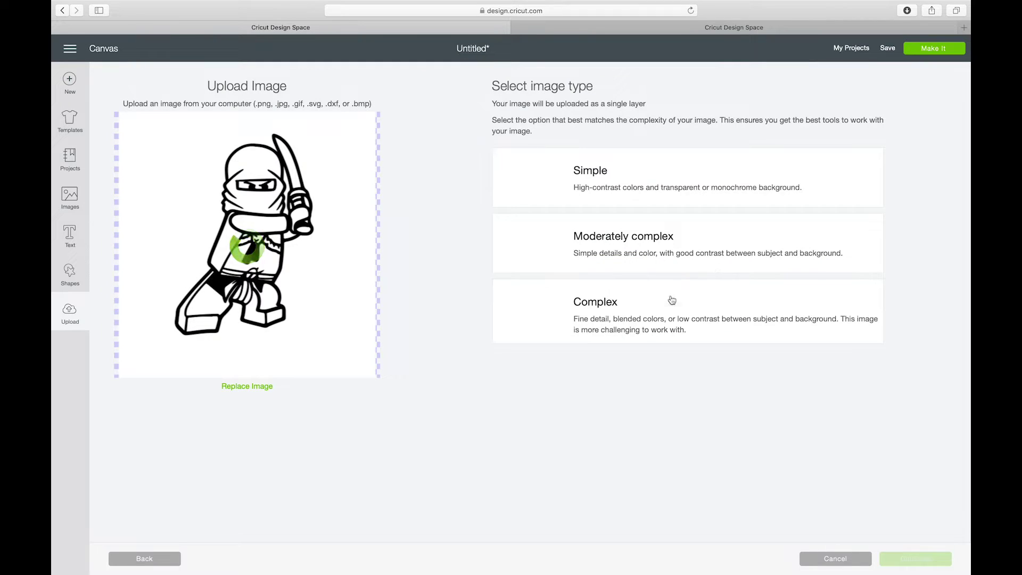
{"action": "left_click", "coordinate": [674, 298]}
{"action": "left_click", "coordinate": [928, 562]}
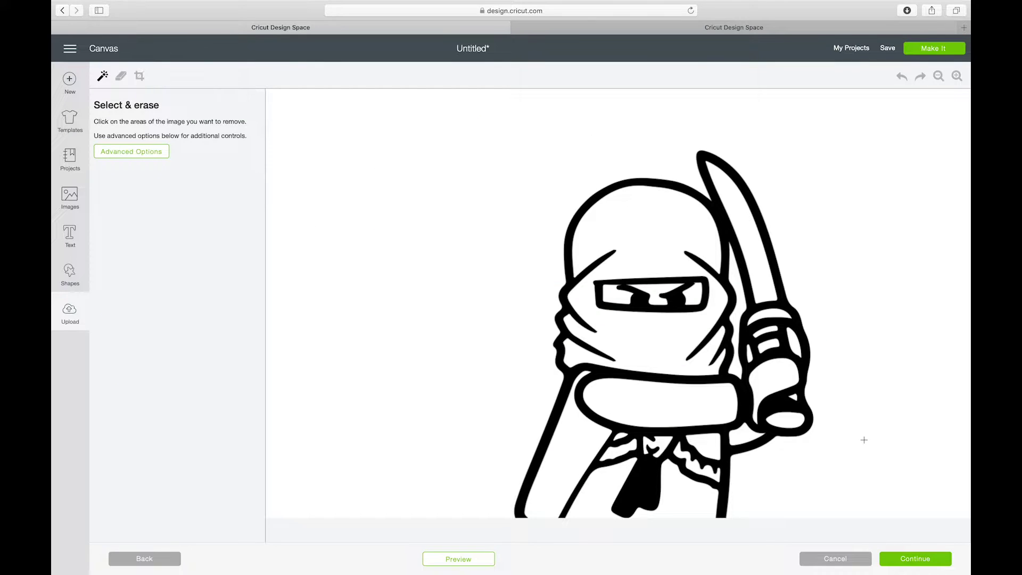
Erase the white background plus the white inside the torso, legs and left foot
{"action": "scroll", "coordinate": [864, 440], "scroll_direction": "down", "scroll_amount": 5}
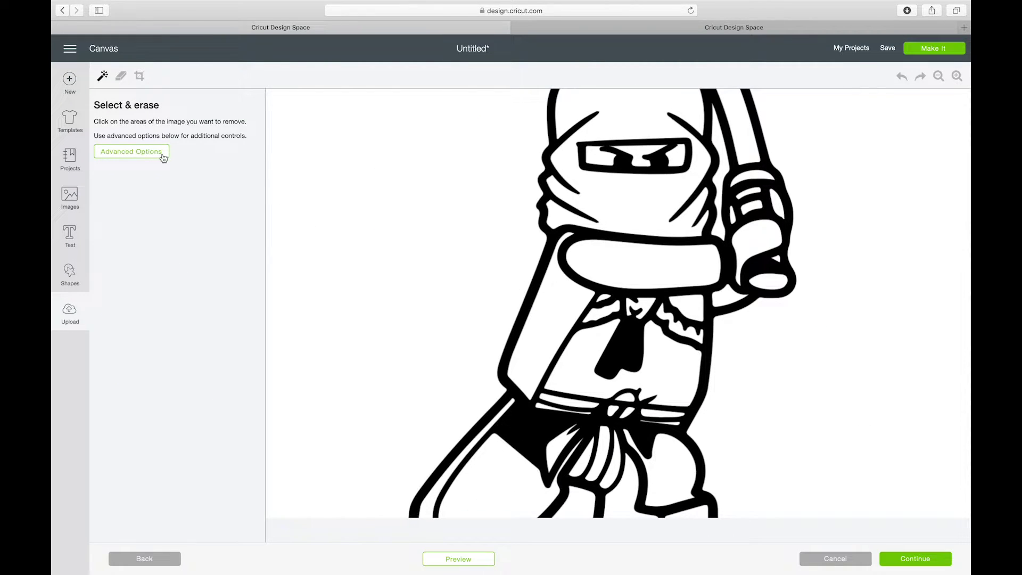
{"action": "left_click", "coordinate": [461, 217]}
{"action": "left_click", "coordinate": [940, 76]}
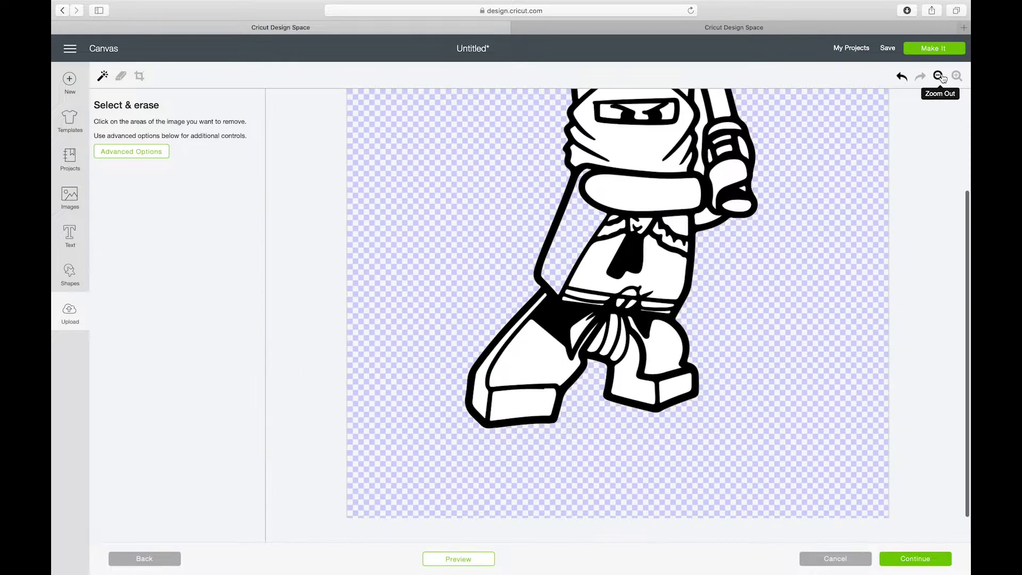
{"action": "scroll", "coordinate": [645, 171], "scroll_direction": "up", "scroll_amount": 3}
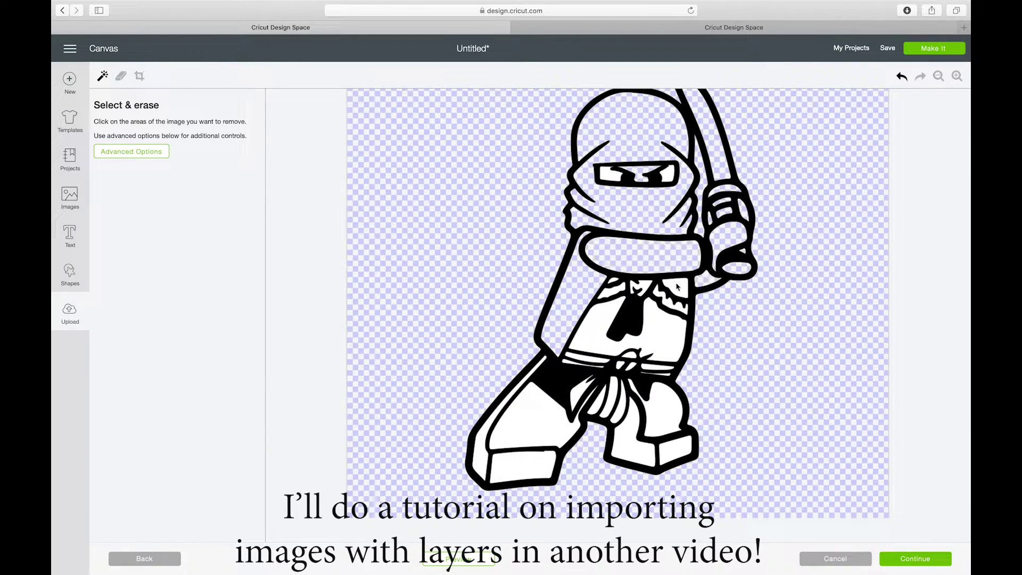
{"action": "left_click", "coordinate": [596, 328]}
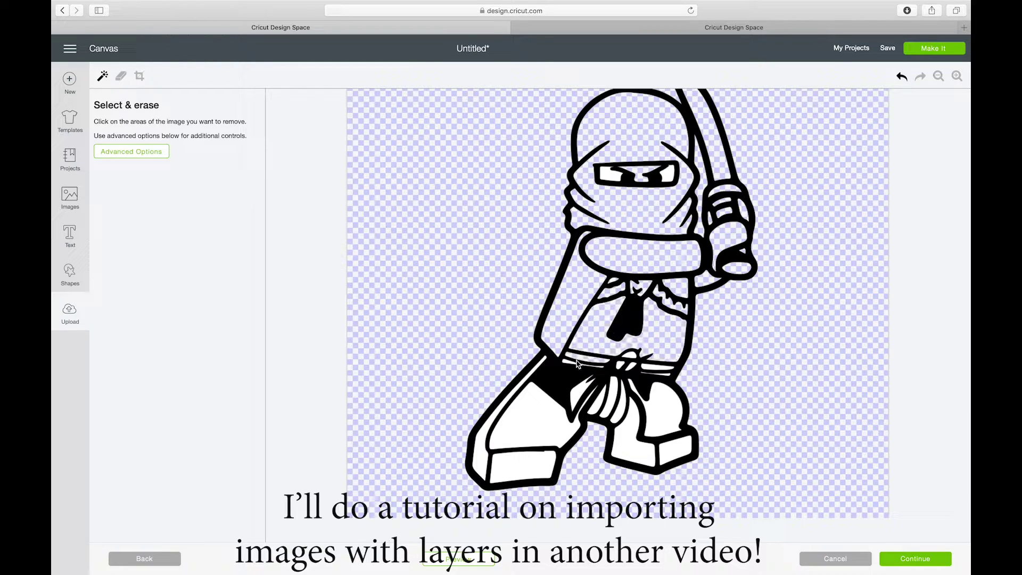
{"action": "left_click", "coordinate": [661, 405]}
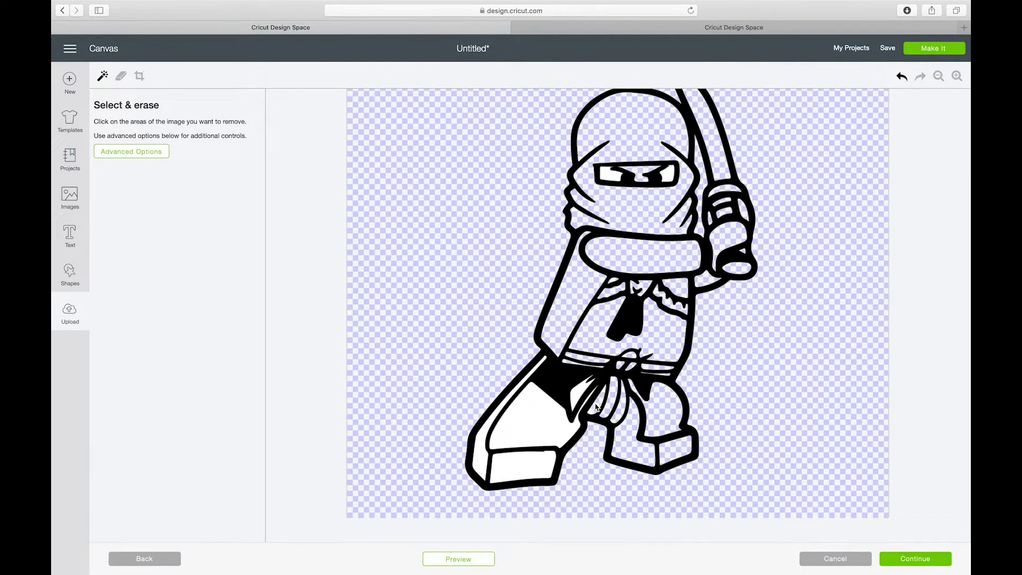
{"action": "left_click", "coordinate": [527, 421]}
{"action": "left_click", "coordinate": [509, 461]}
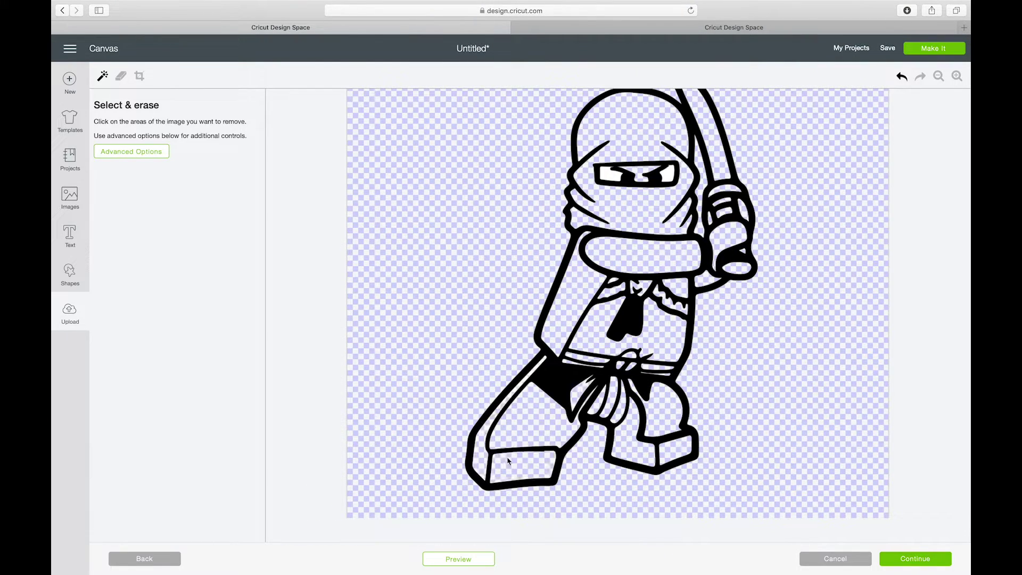
{"action": "scroll", "coordinate": [692, 277], "scroll_direction": "up", "scroll_amount": 2}
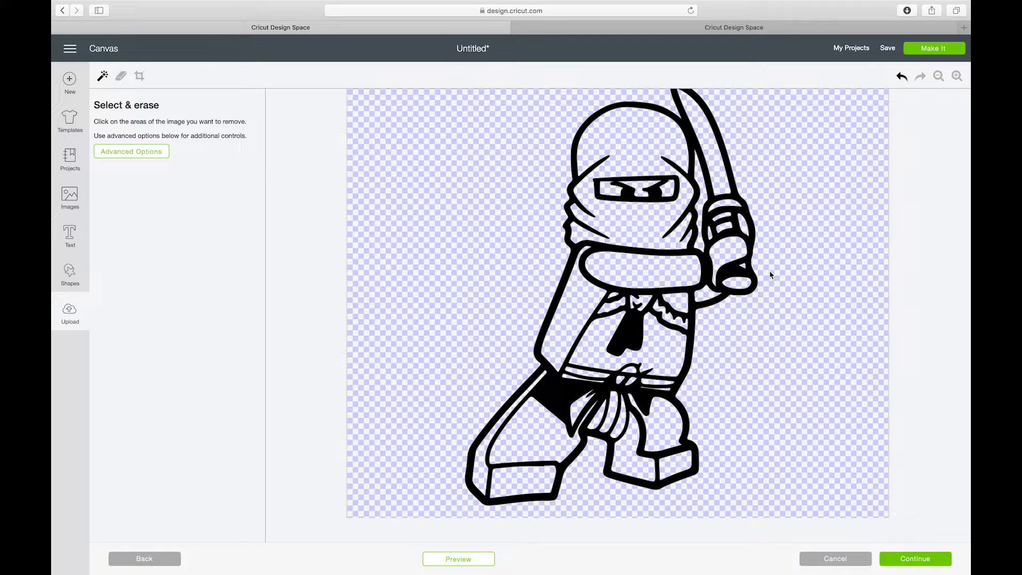
Save the cleaned upload as a cut image and insert it onto the canvas
{"action": "left_click", "coordinate": [909, 562]}
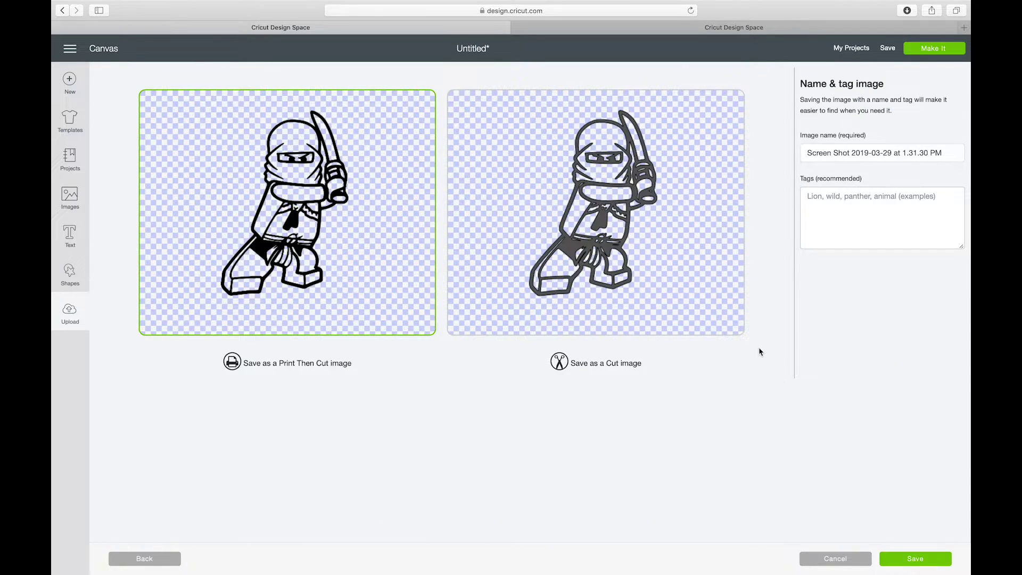
{"action": "left_click", "coordinate": [674, 248]}
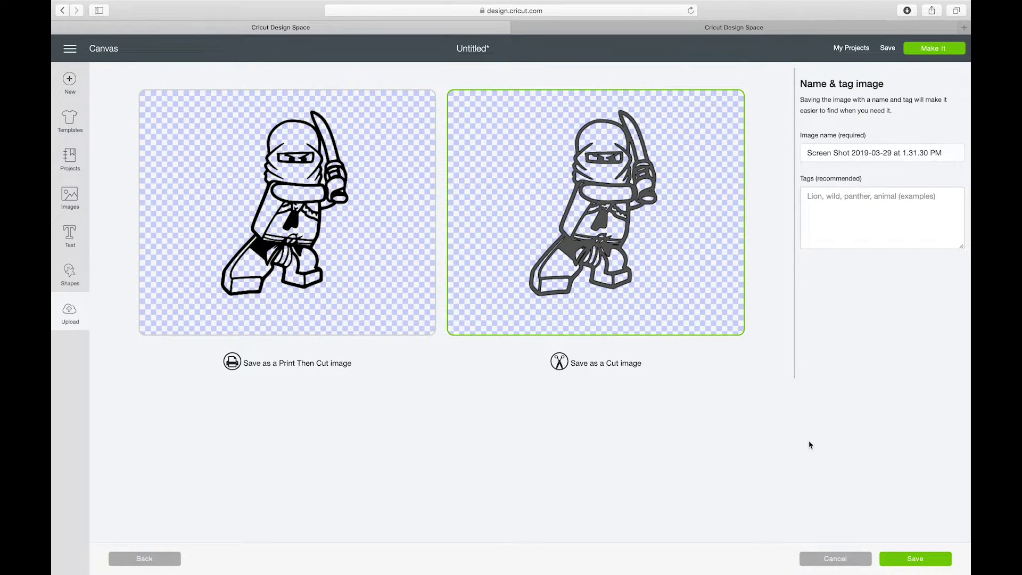
{"action": "left_click", "coordinate": [904, 562]}
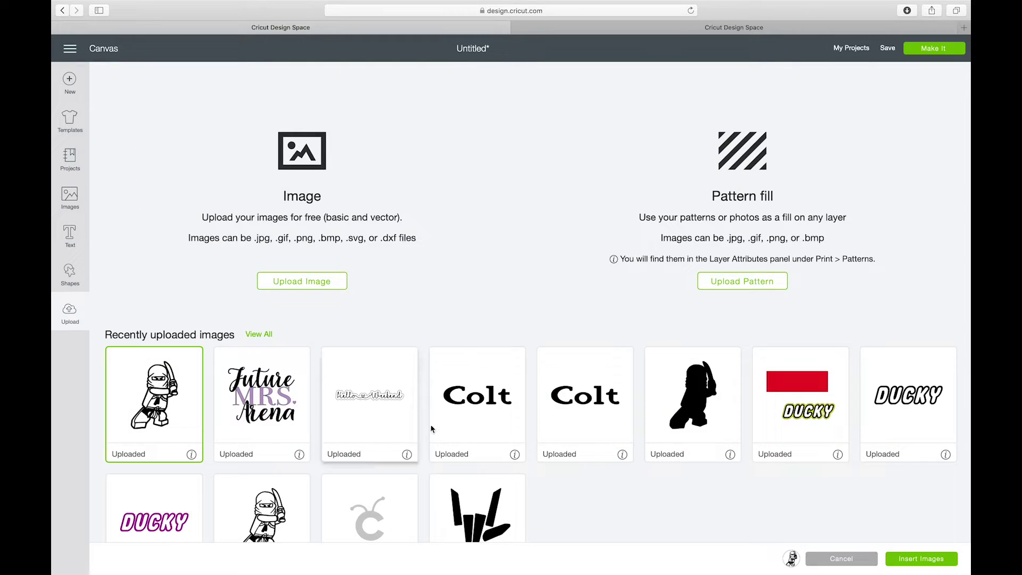
{"action": "left_click", "coordinate": [921, 560]}
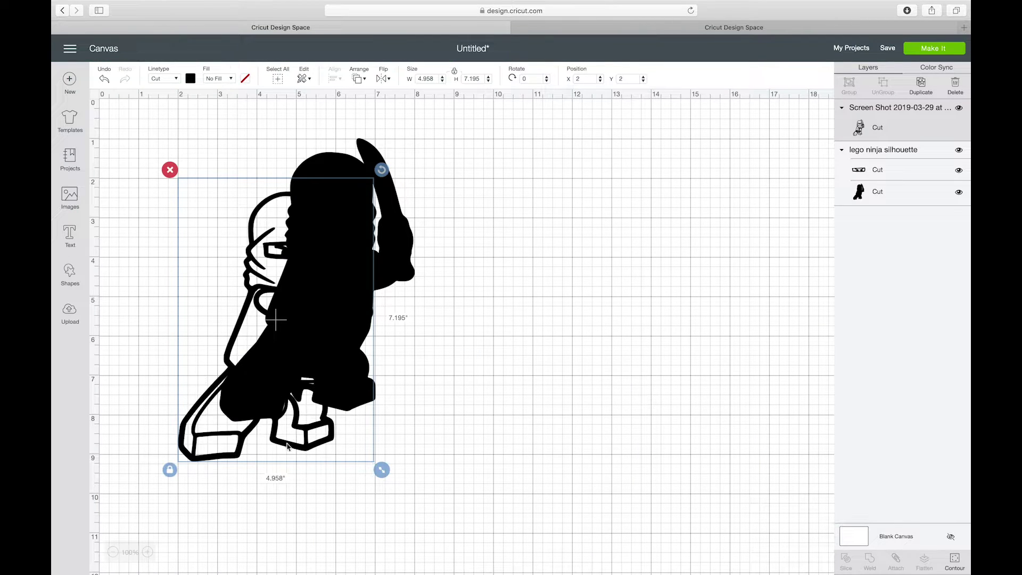
Make the outline ninja's linetype red, align it on the black silhouette, then slide it aside
{"action": "left_click_drag", "start_coordinate": [287, 446], "coordinate": [609, 369]}
{"action": "left_click", "coordinate": [190, 78]}
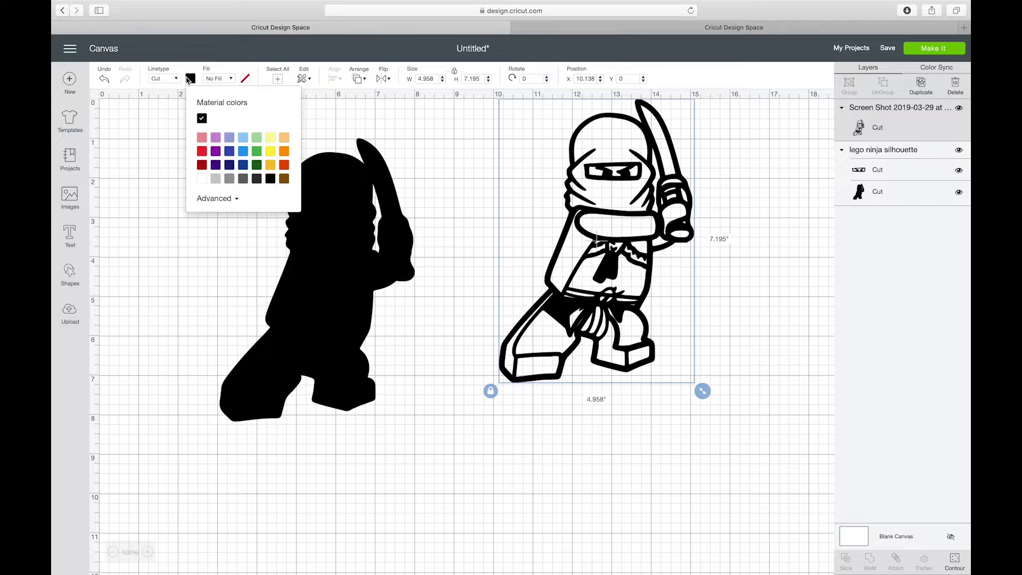
{"action": "left_click", "coordinate": [202, 151]}
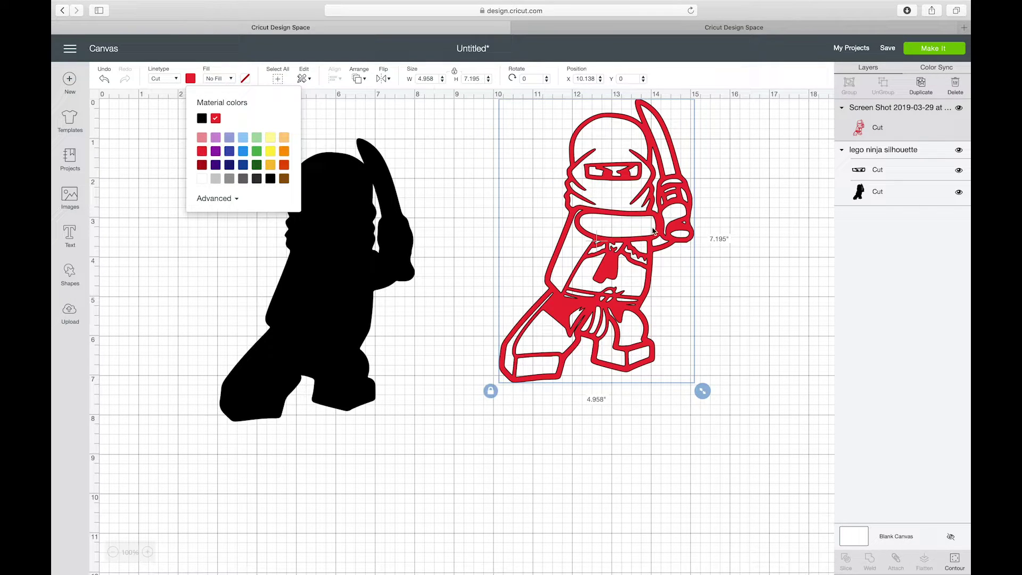
{"action": "left_click_drag", "start_coordinate": [654, 230], "coordinate": [373, 282]}
{"action": "left_click", "coordinate": [573, 240]}
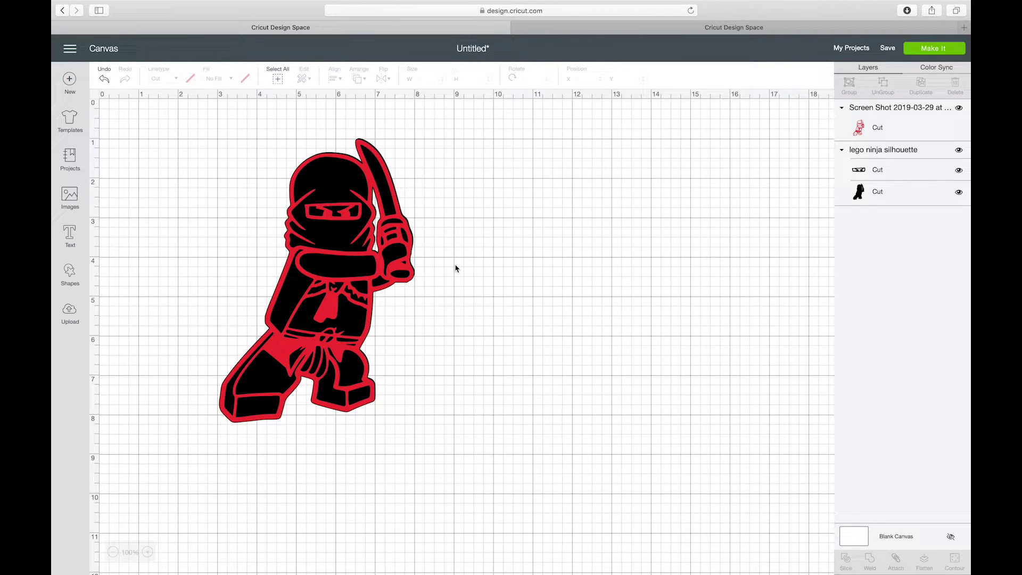
{"action": "left_click_drag", "start_coordinate": [386, 276], "coordinate": [630, 261]}
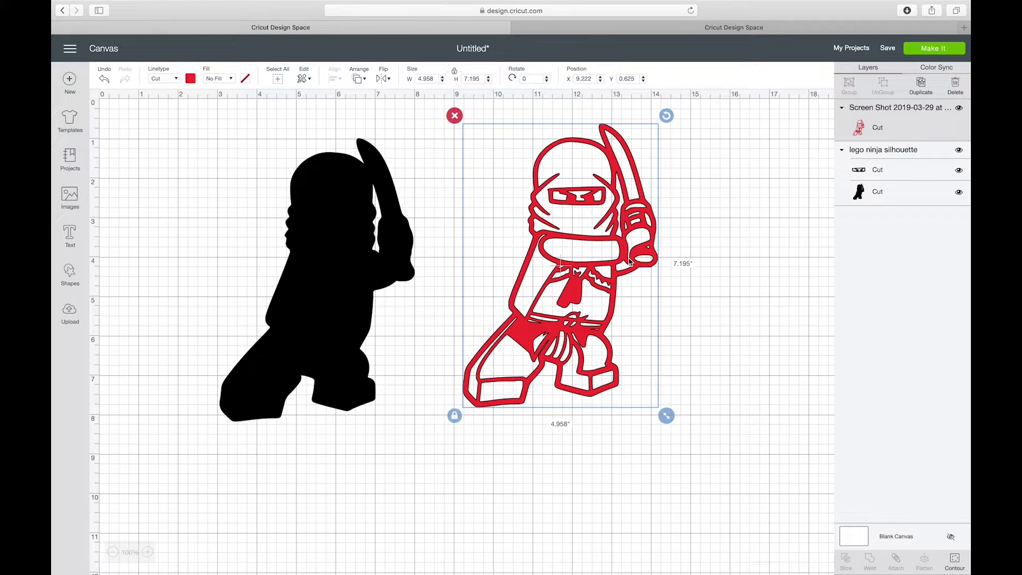
Place the black silhouette partly behind the red outline ninja, then open the Images library
{"action": "left_click", "coordinate": [702, 209]}
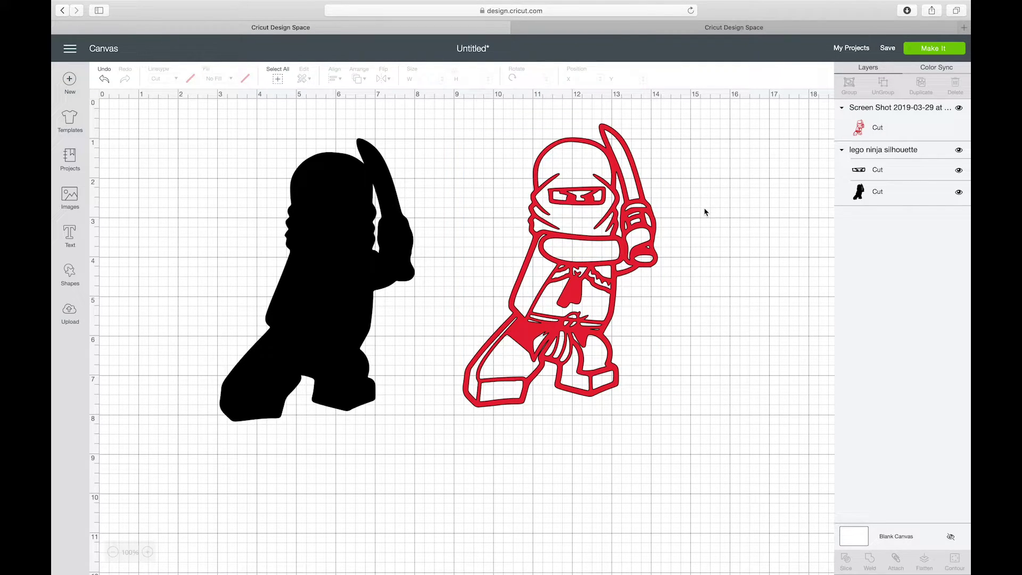
{"action": "left_click_drag", "start_coordinate": [237, 165], "coordinate": [580, 153]}
{"action": "left_click", "coordinate": [344, 165]}
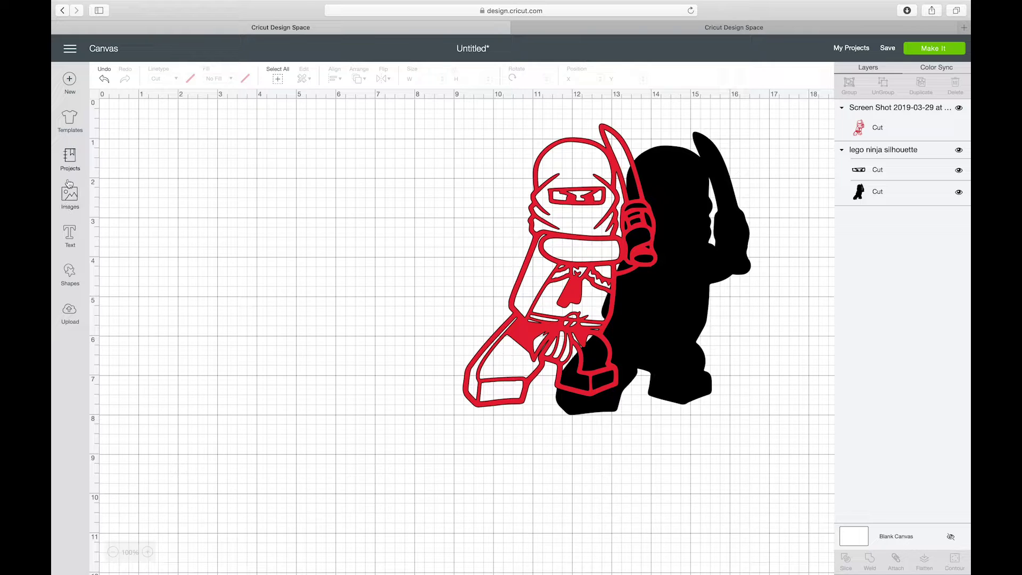
{"action": "left_click", "coordinate": [69, 200]}
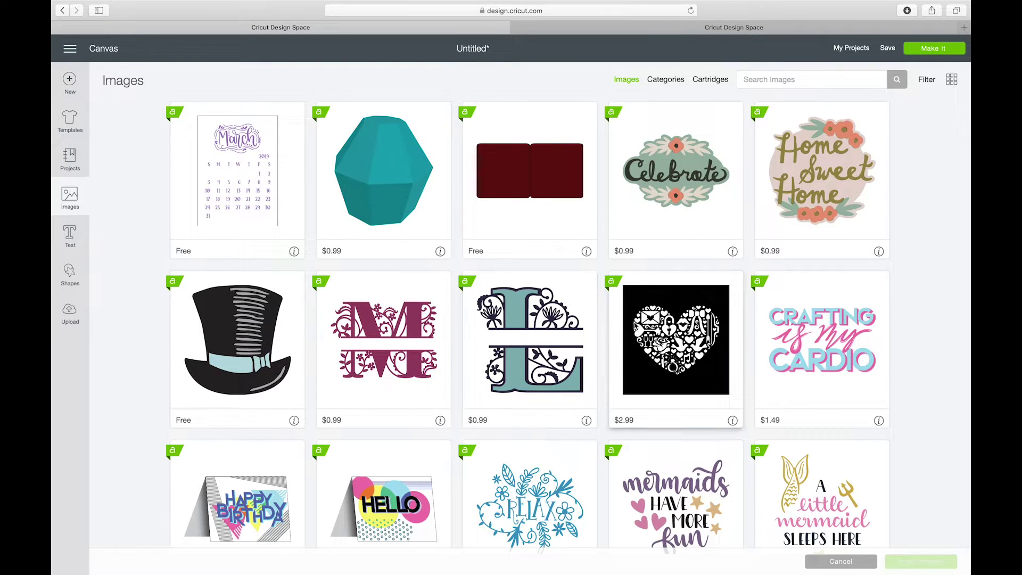
Scroll the Images library and insert the Hockey Mama design onto the canvas
{"action": "scroll", "coordinate": [827, 200], "scroll_direction": "down", "scroll_amount": 5}
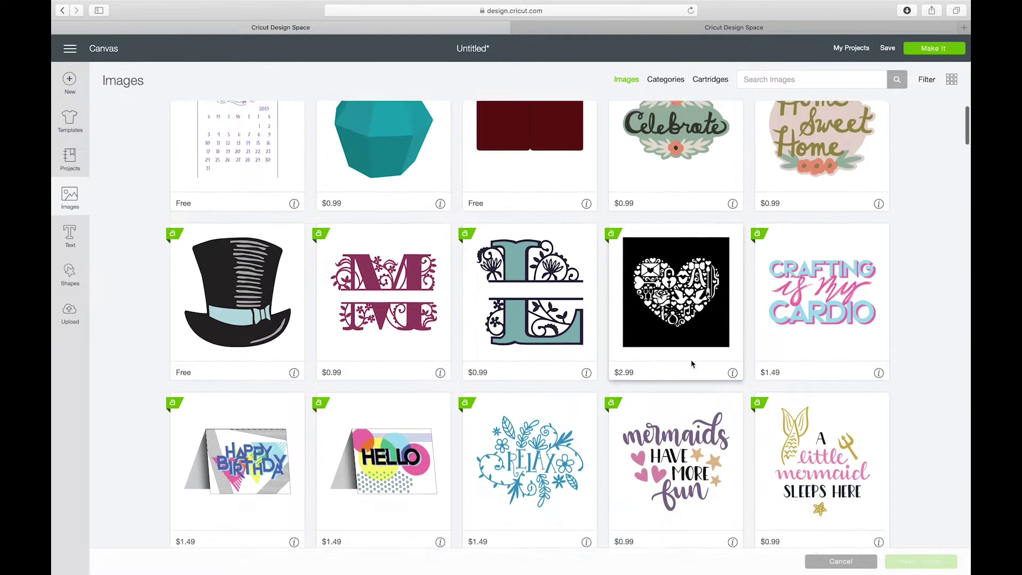
{"action": "scroll", "coordinate": [692, 364], "scroll_direction": "down", "scroll_amount": 4}
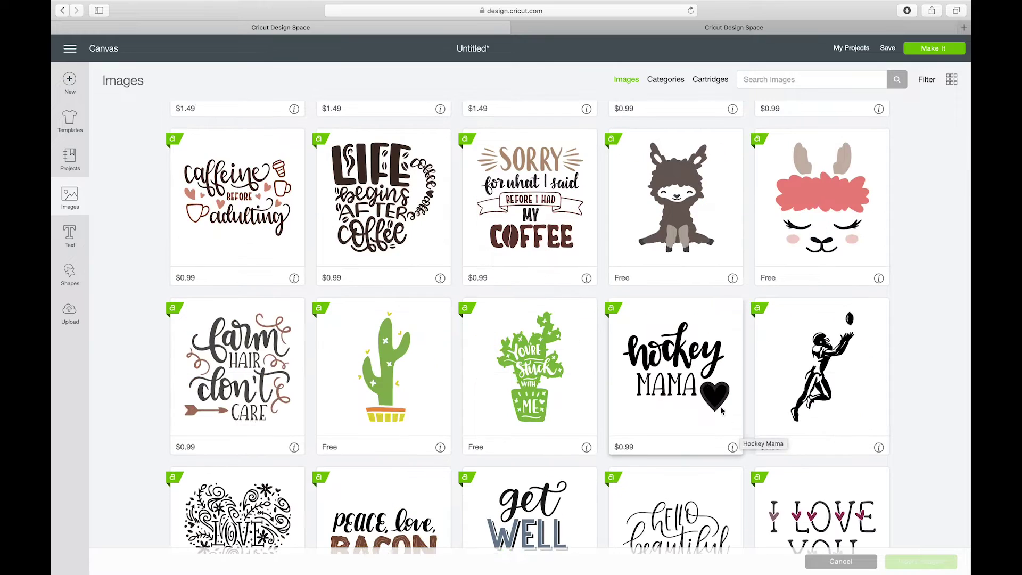
{"action": "left_click", "coordinate": [662, 353]}
{"action": "left_click", "coordinate": [935, 563]}
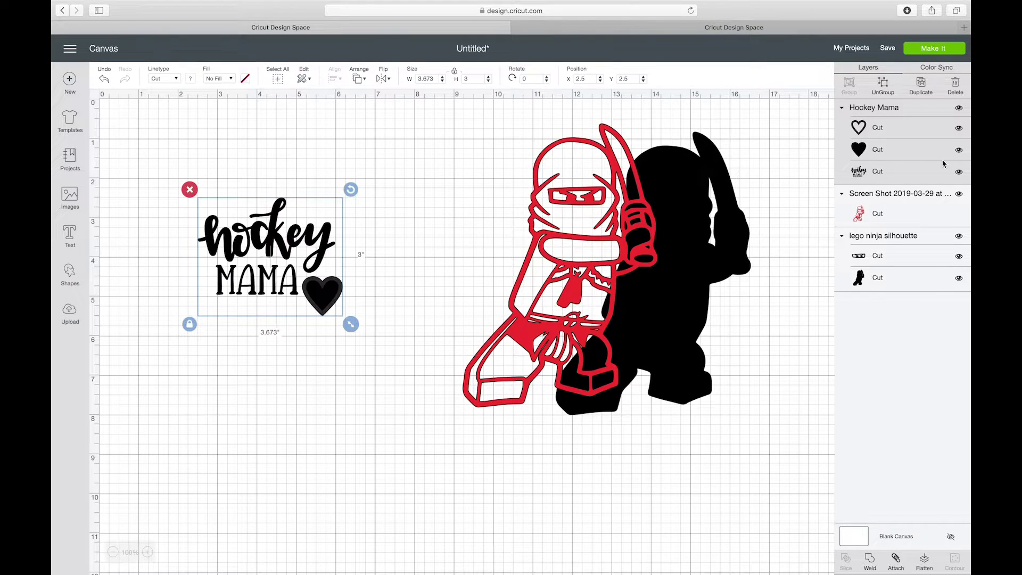
Hide both ninja layers, enlarge Hockey Mama to about 10 by 8, hide the grid, and screenshot it
{"action": "left_click", "coordinate": [960, 193]}
{"action": "left_click", "coordinate": [959, 236]}
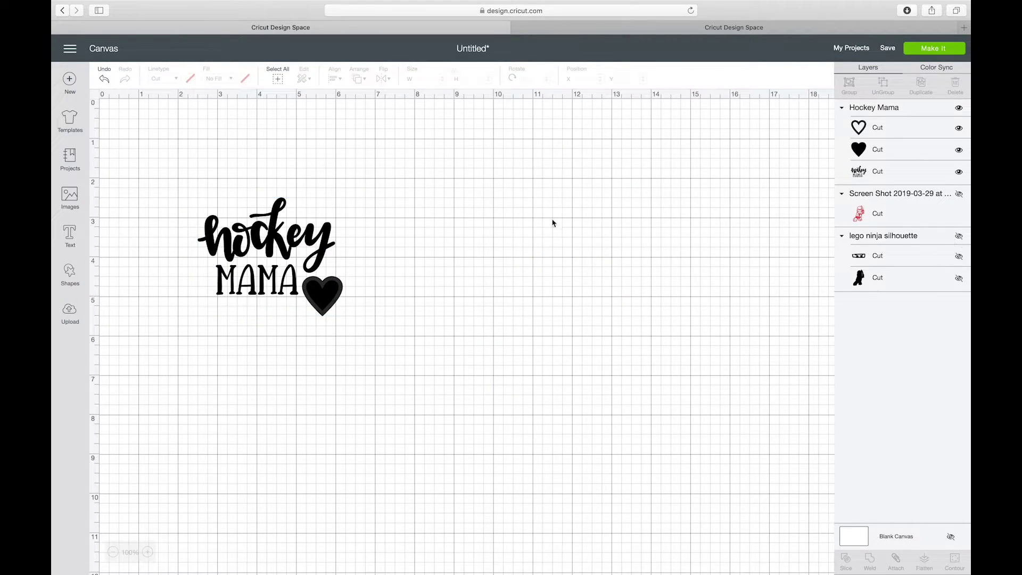
{"action": "left_click", "coordinate": [335, 296]}
{"action": "left_click_drag", "start_coordinate": [350, 326], "coordinate": [612, 490]}
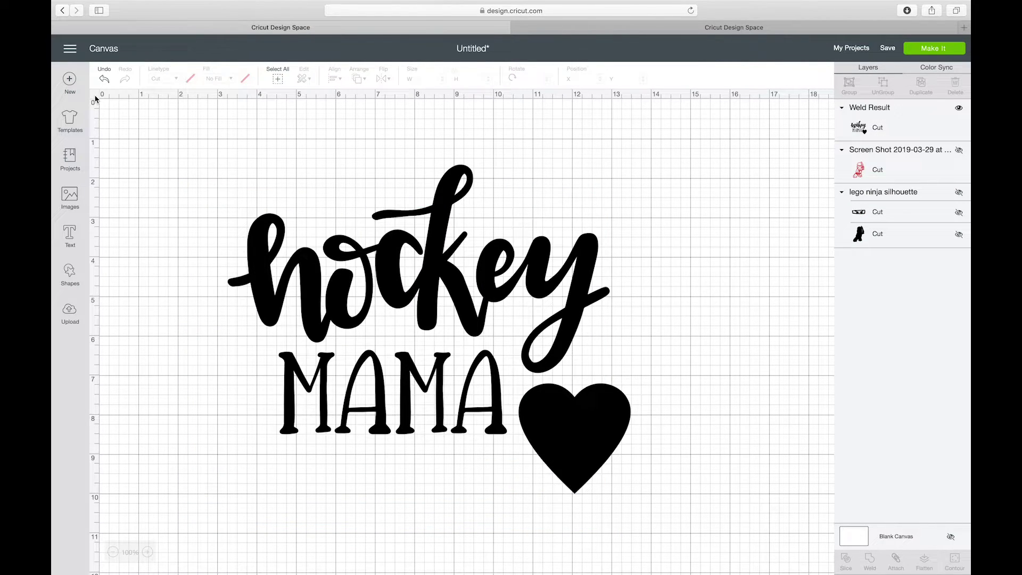
{"action": "left_click", "coordinate": [96, 99]}
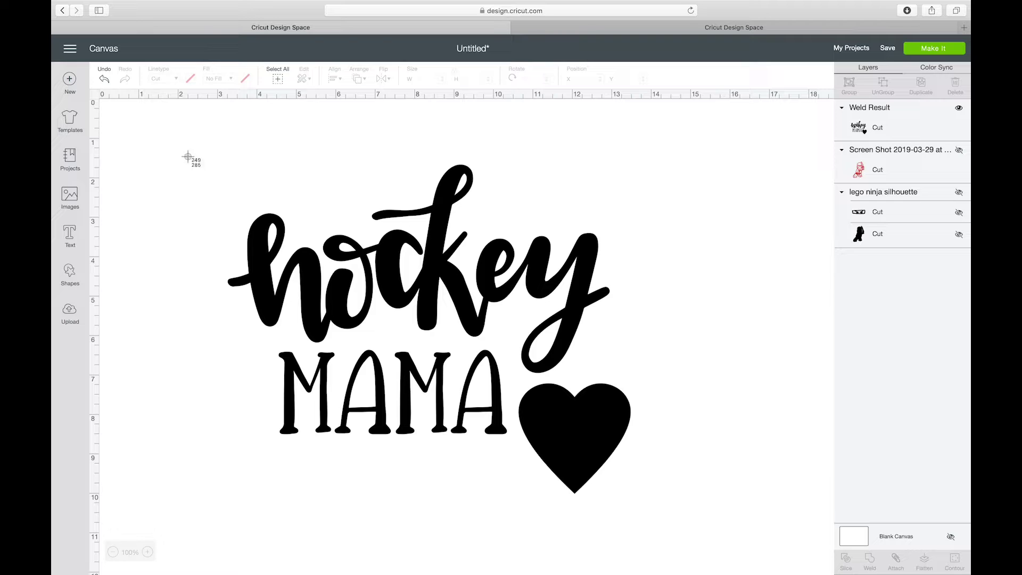
{"action": "left_click_drag", "start_coordinate": [157, 124], "coordinate": [692, 534]}
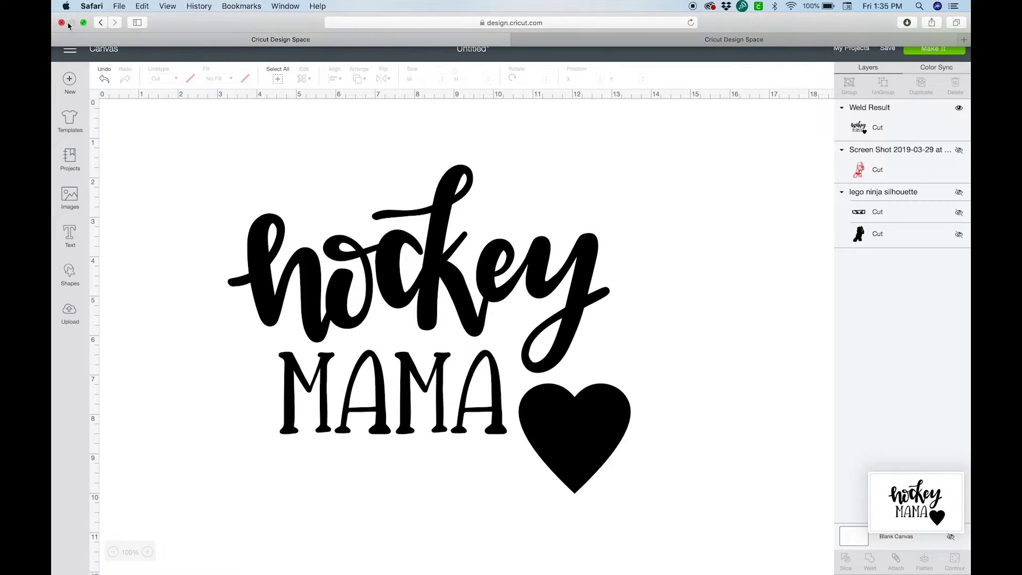
{"action": "left_click", "coordinate": [83, 23]}
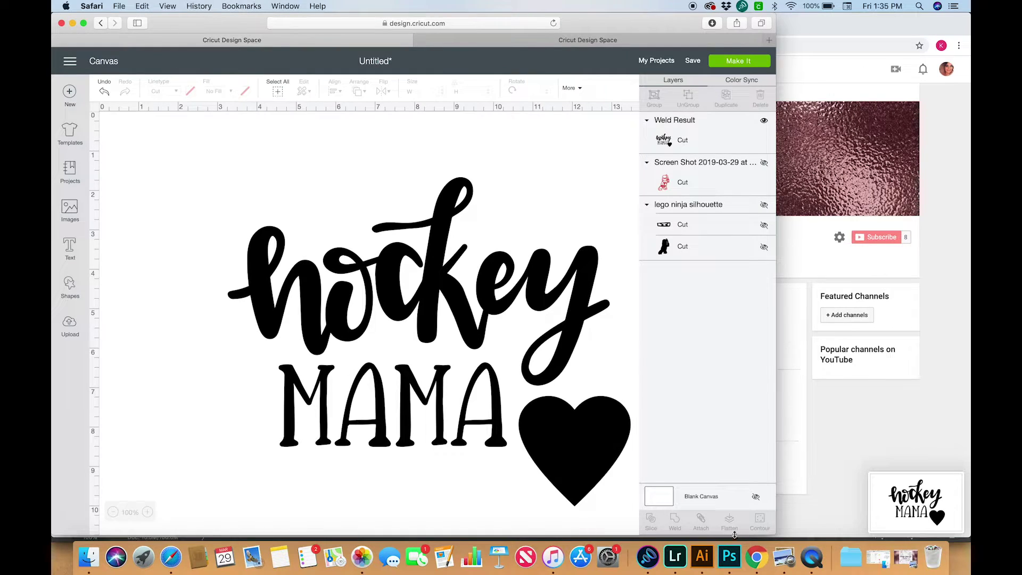
Open the Hockey Mama screenshot PNG in Illustrator via File > Open
{"action": "left_click", "coordinate": [702, 556]}
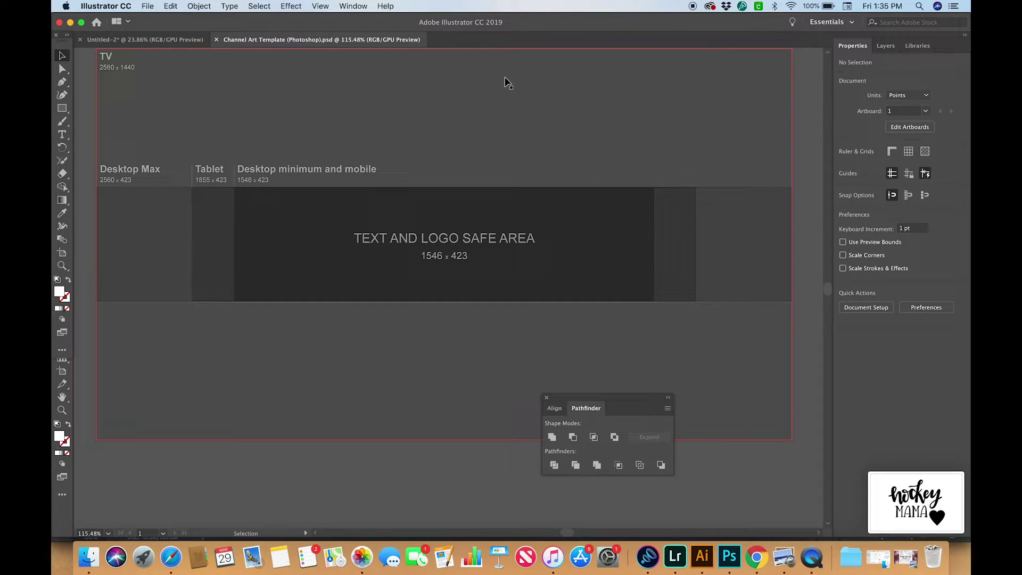
{"action": "left_click", "coordinate": [145, 39]}
{"action": "left_click", "coordinate": [147, 6]}
{"action": "left_click", "coordinate": [161, 41]}
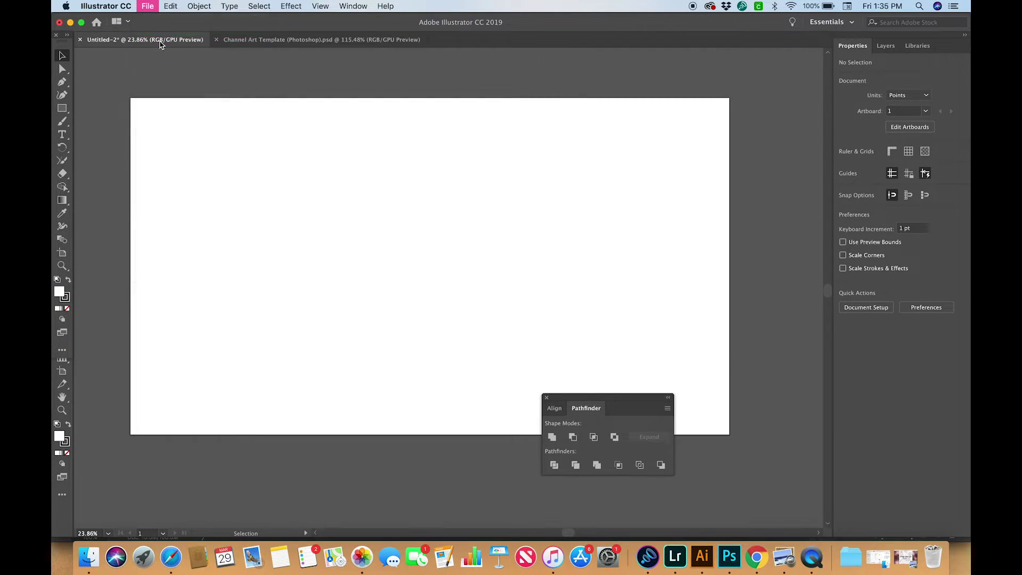
{"action": "left_click", "coordinate": [699, 318]}
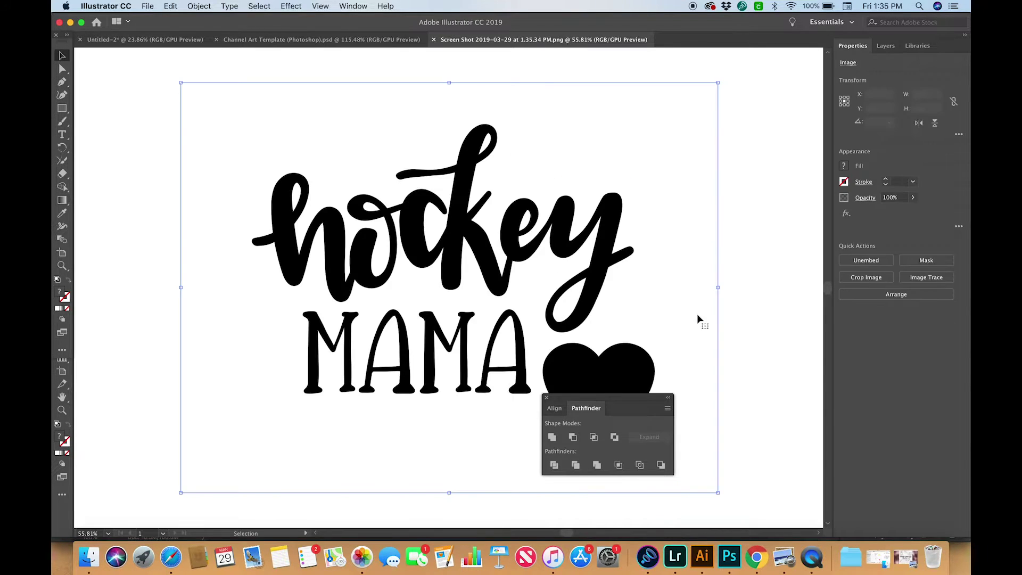
Image Trace it with the Silhouettes preset at threshold 211, viewing outlines over the source
{"action": "left_click", "coordinate": [547, 398]}
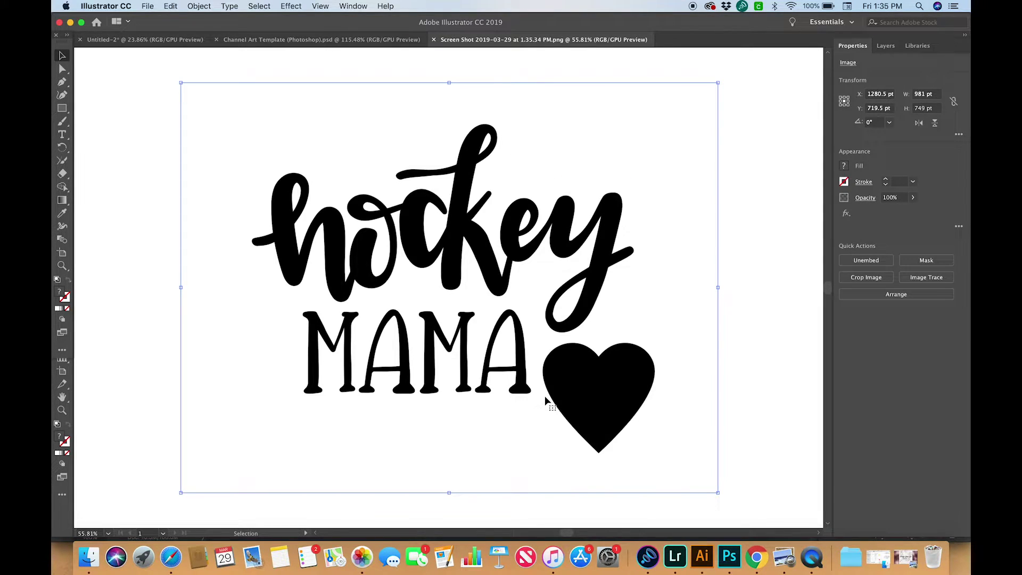
{"action": "left_click", "coordinate": [947, 276]}
{"action": "left_click", "coordinate": [852, 399]}
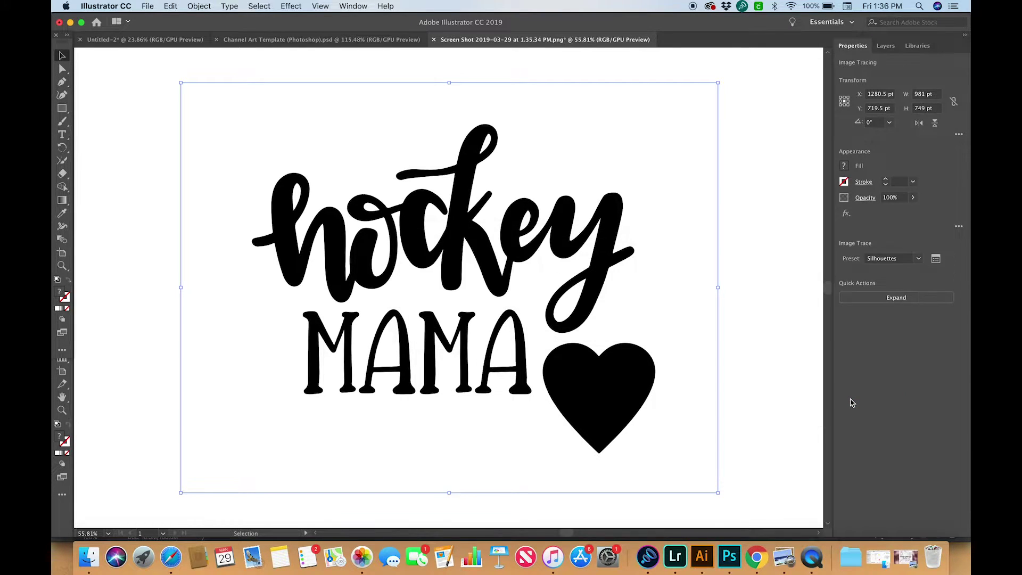
{"action": "left_click", "coordinate": [936, 258]}
{"action": "left_click", "coordinate": [784, 353]}
{"action": "left_click", "coordinate": [780, 292]}
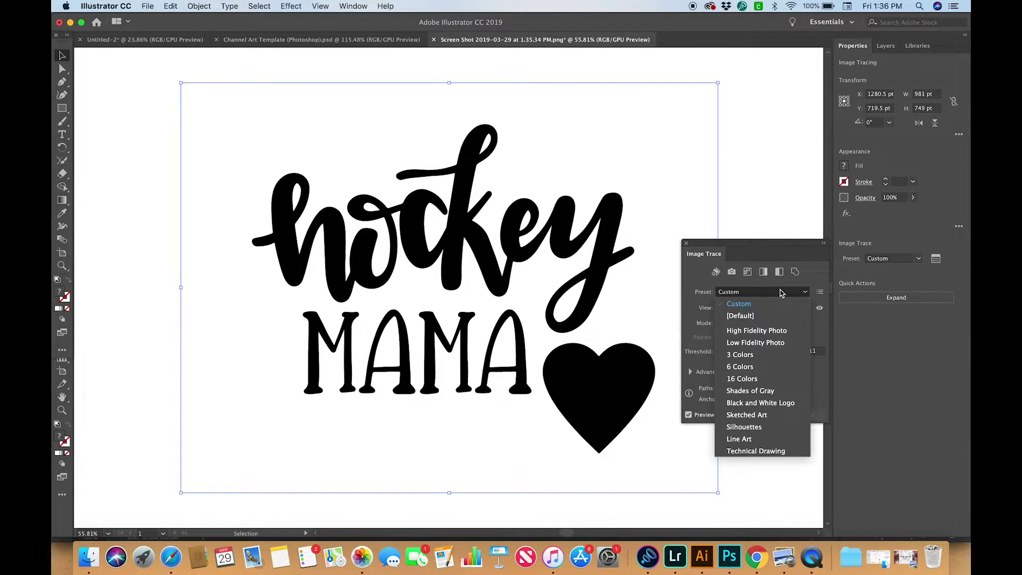
{"action": "left_click", "coordinate": [762, 308]}
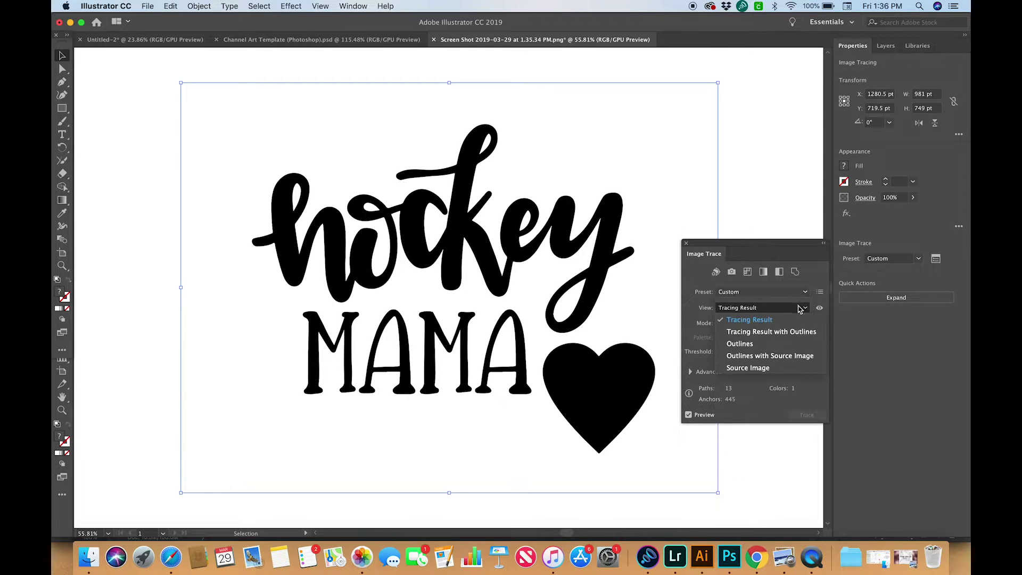
{"action": "left_click", "coordinate": [762, 359]}
Expand and ungroup the traced shapes, then select the last A of MAMA
{"action": "scroll", "coordinate": [593, 290], "scroll_direction": "up", "scroll_amount": 2}
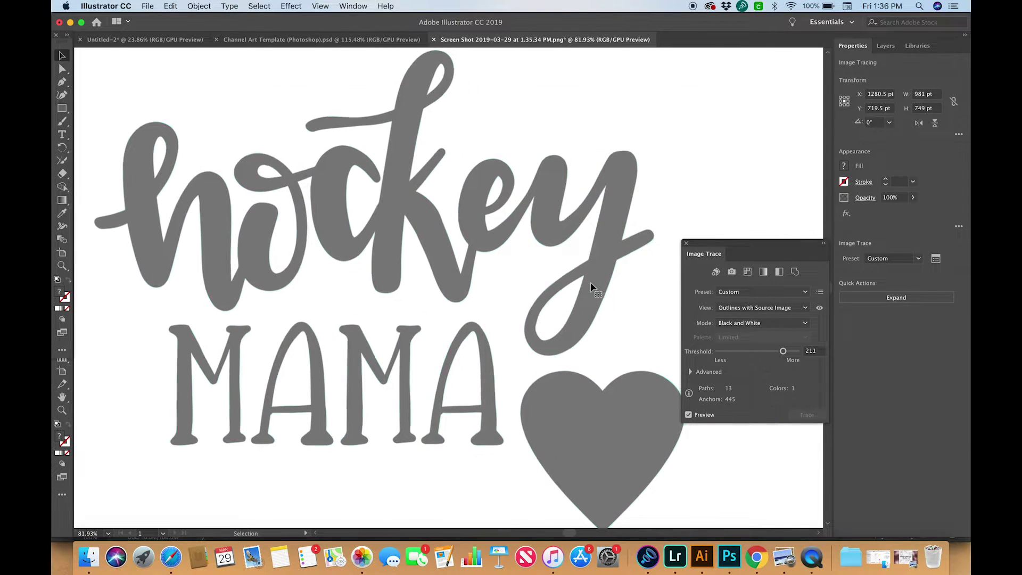
{"action": "scroll", "coordinate": [602, 404], "scroll_direction": "down", "scroll_amount": 1}
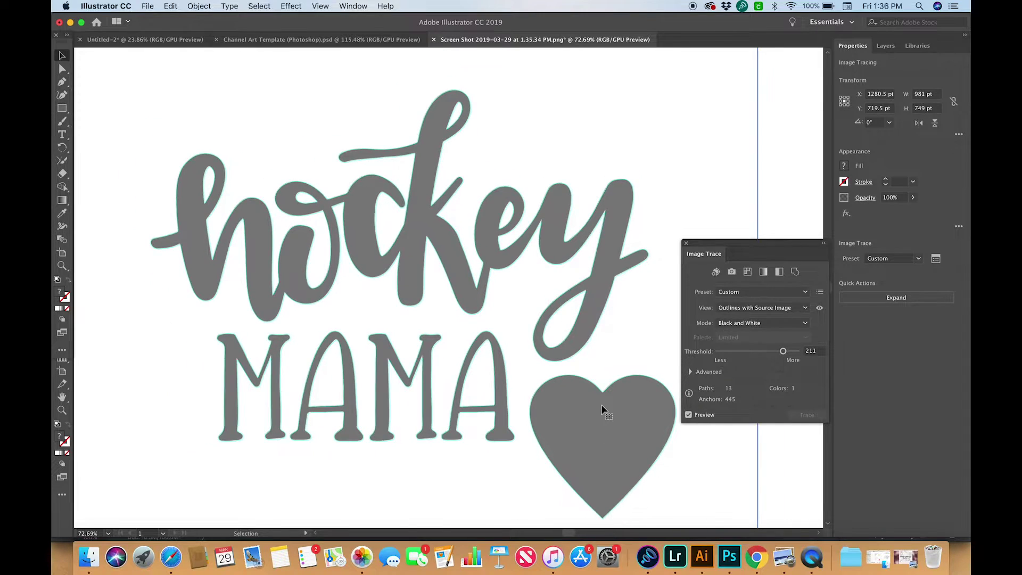
{"action": "left_click", "coordinate": [921, 296]}
{"action": "scroll", "coordinate": [229, 243], "scroll_direction": "up", "scroll_amount": 1}
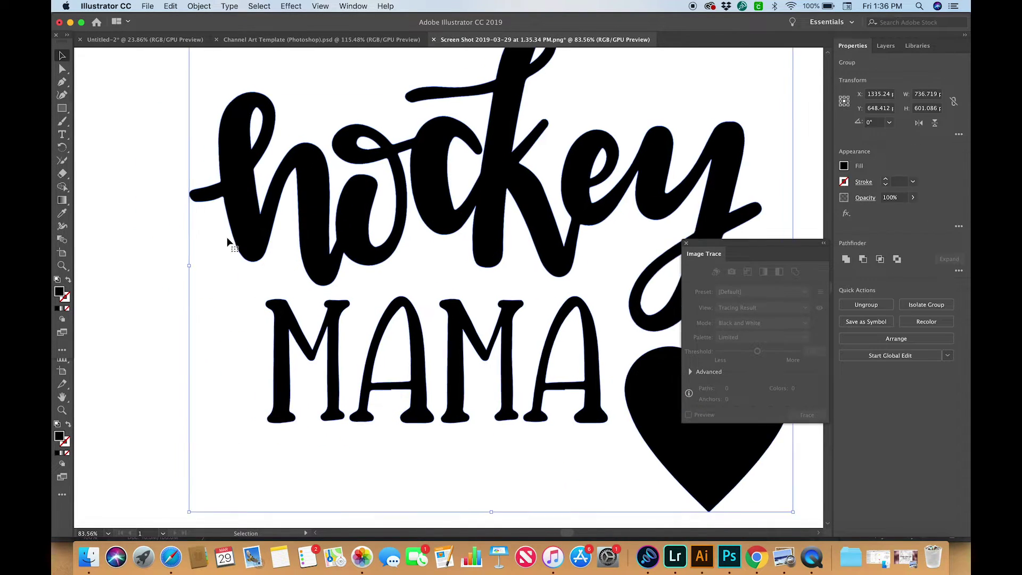
{"action": "left_click", "coordinate": [866, 305]}
{"action": "left_click", "coordinate": [578, 479]}
{"action": "scroll", "coordinate": [577, 480], "scroll_direction": "down", "scroll_amount": 1}
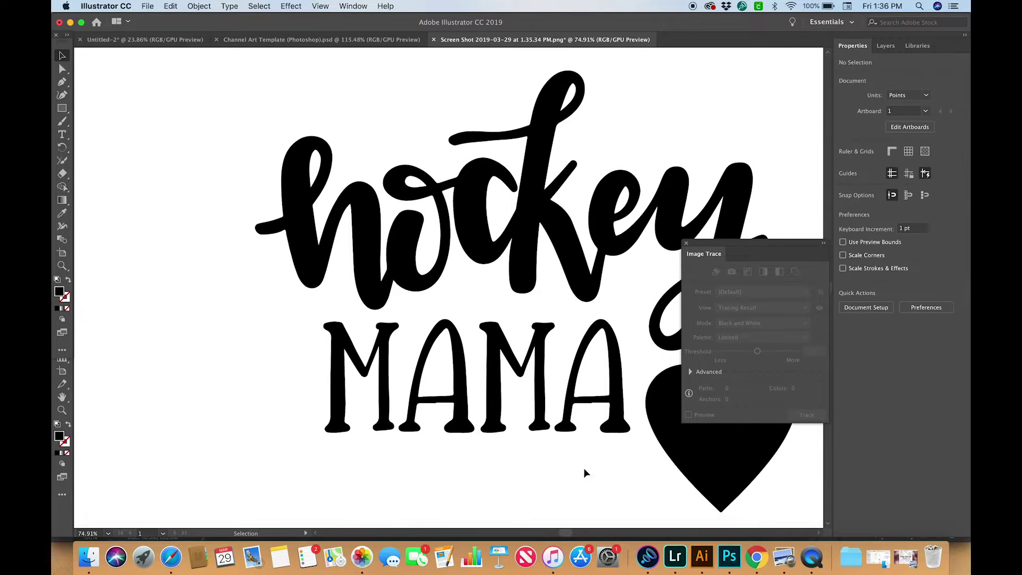
{"action": "left_click", "coordinate": [616, 421]}
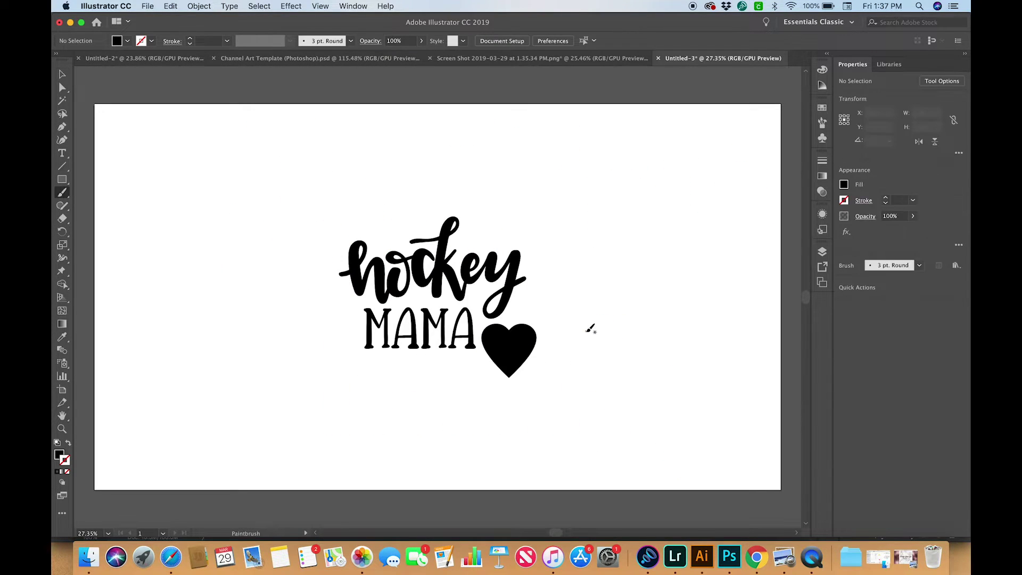
Paint a looped swirl leading into the 'h' and another looping off the 'y' tail
{"action": "scroll", "coordinate": [416, 261], "scroll_direction": "up", "scroll_amount": 10}
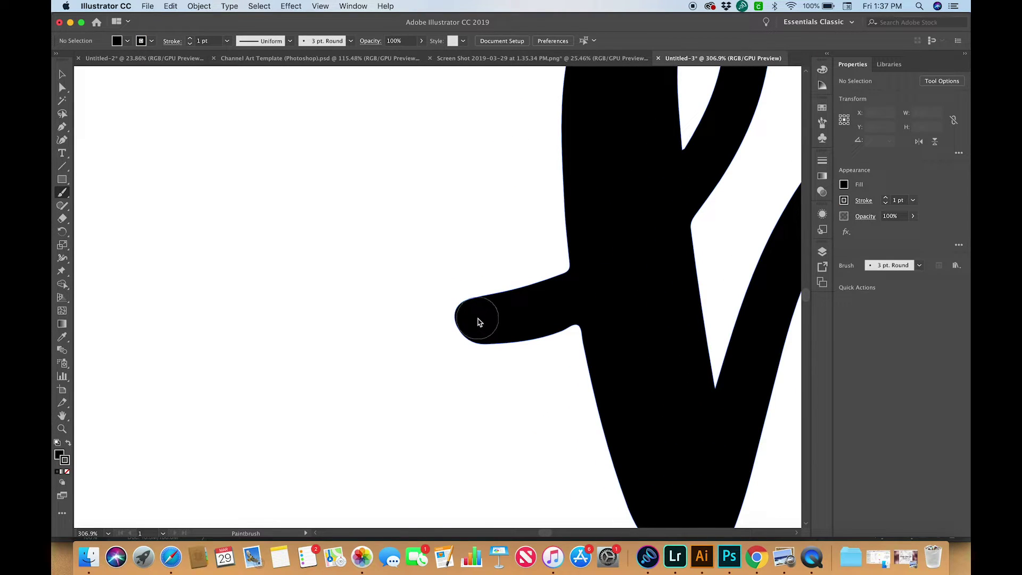
{"action": "scroll", "coordinate": [482, 320], "scroll_direction": "down", "scroll_amount": 3}
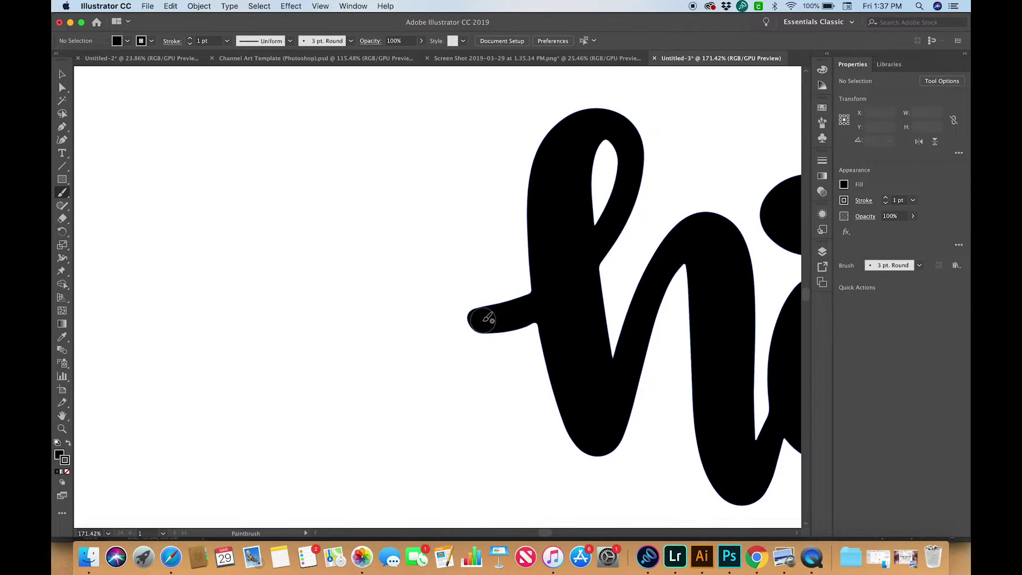
{"action": "scroll", "coordinate": [482, 320], "scroll_direction": "down", "scroll_amount": 4}
{"action": "mouse_move", "coordinate": [306, 287]}
{"action": "left_mouse_down"}
{"action": "mouse_move", "coordinate": [243, 216]}
{"action": "mouse_move", "coordinate": [246, 274]}
{"action": "mouse_move", "coordinate": [170, 195]}
{"action": "left_mouse_up"}
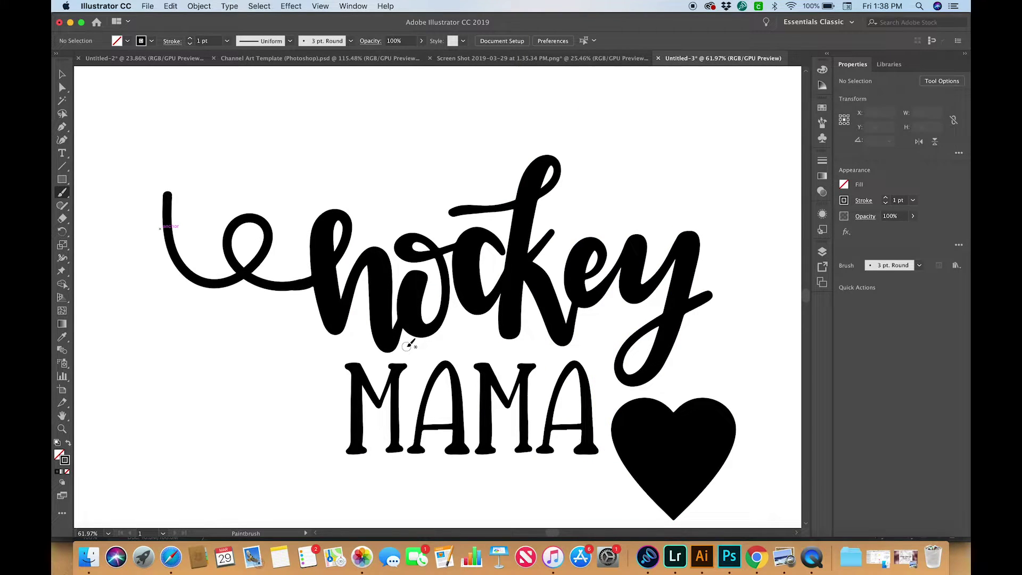
{"action": "scroll", "coordinate": [412, 343], "scroll_direction": "down", "scroll_amount": 3}
{"action": "scroll", "coordinate": [412, 343], "scroll_direction": "right", "scroll_amount": 3}
{"action": "scroll", "coordinate": [412, 344], "scroll_direction": "right", "scroll_amount": 3}
{"action": "scroll", "coordinate": [412, 343], "scroll_direction": "up", "scroll_amount": 1}
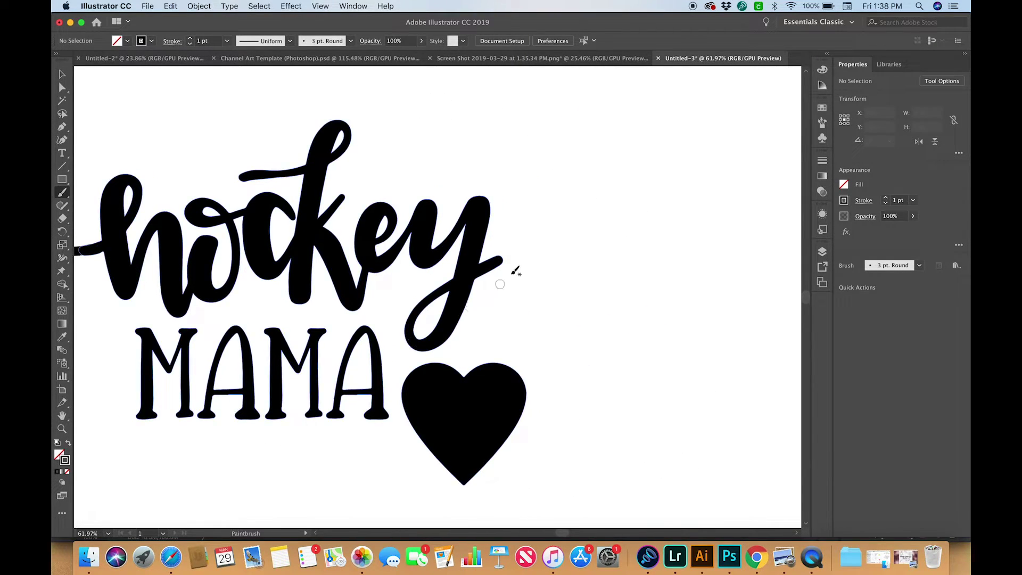
{"action": "scroll", "coordinate": [512, 274], "scroll_direction": "down", "scroll_amount": 3}
{"action": "mouse_move", "coordinate": [595, 206]}
{"action": "left_mouse_down"}
{"action": "mouse_move", "coordinate": [622, 184]}
{"action": "mouse_move", "coordinate": [607, 168]}
{"action": "mouse_move", "coordinate": [593, 182]}
{"action": "mouse_move", "coordinate": [620, 193]}
{"action": "mouse_move", "coordinate": [651, 167]}
{"action": "left_mouse_up"}
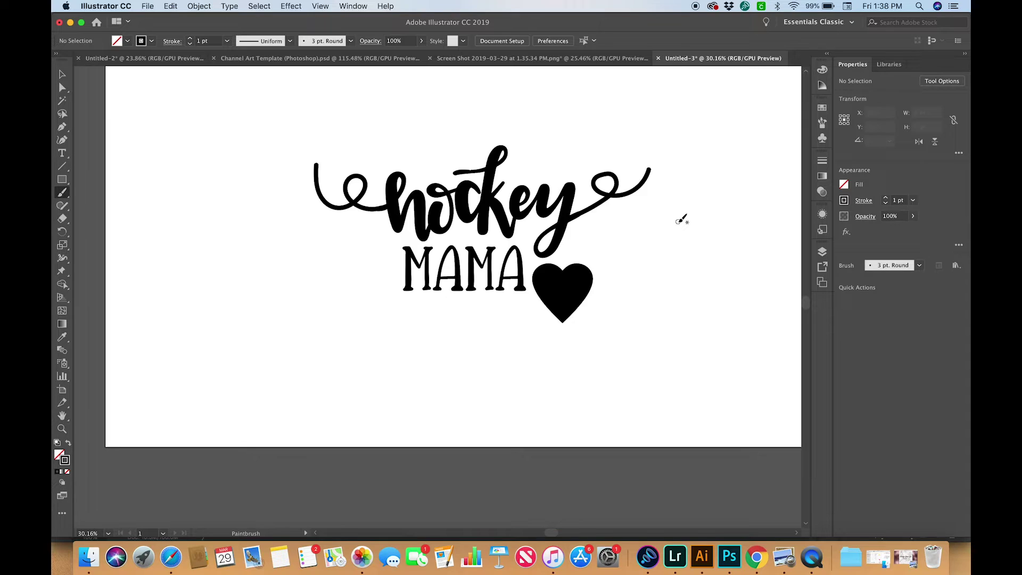
{"action": "scroll", "coordinate": [682, 219], "scroll_direction": "up", "scroll_amount": 3}
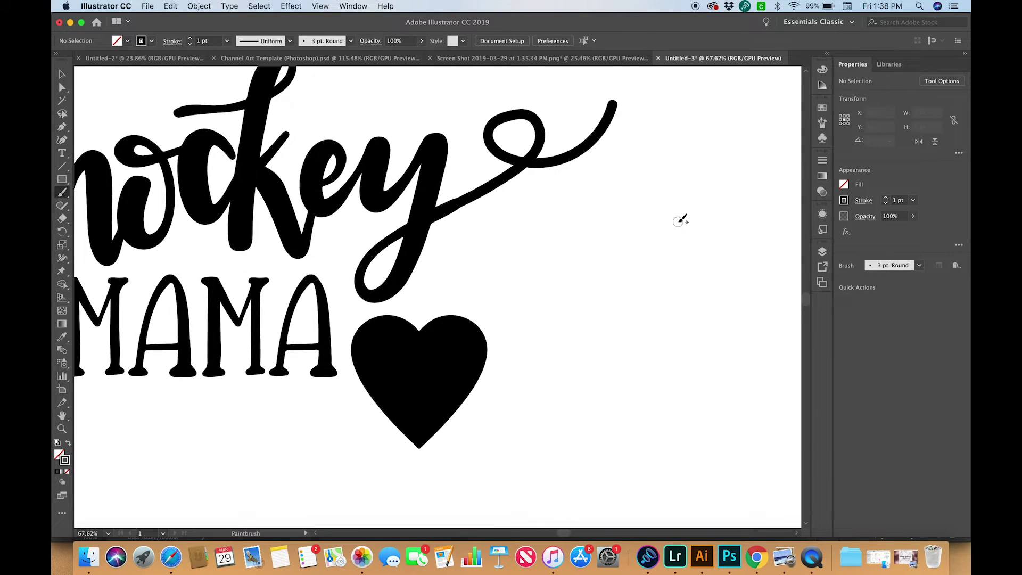
Select the y-tail flourish and left curl and expand their appearance into filled shapes
{"action": "key", "text": "v"}
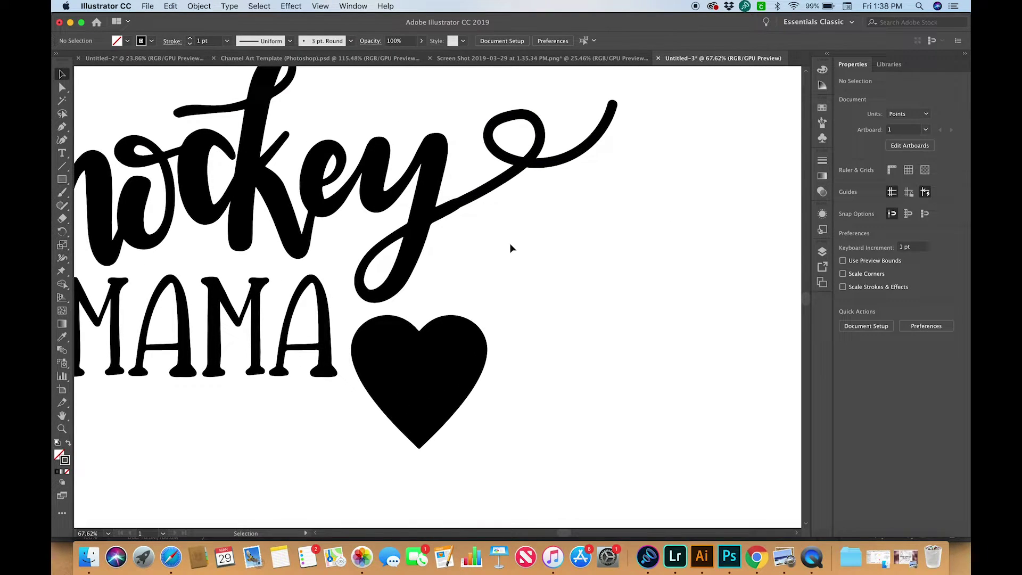
{"action": "scroll", "coordinate": [491, 197], "scroll_direction": "down", "scroll_amount": 3}
{"action": "left_click", "coordinate": [491, 195]}
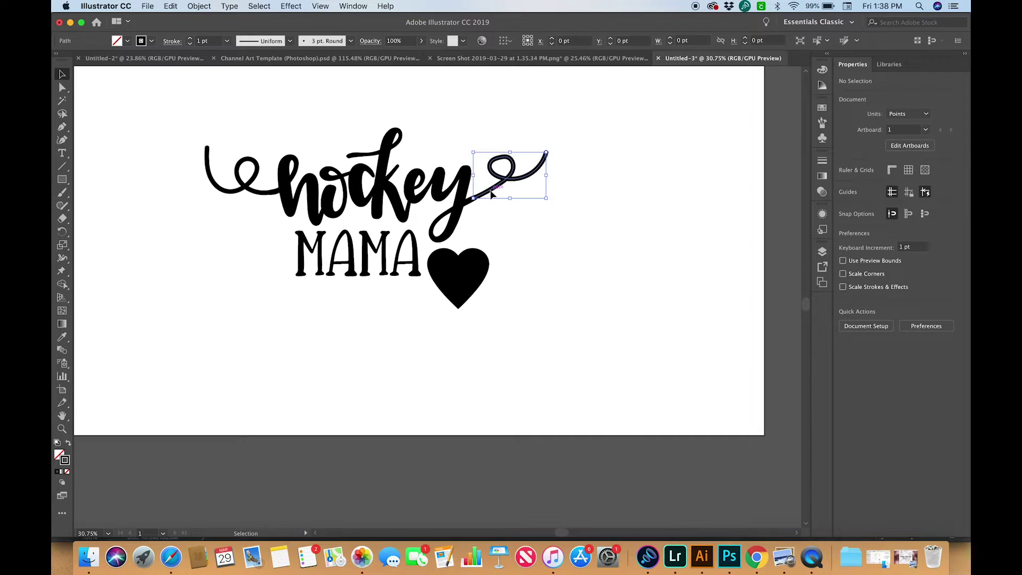
{"action": "left_click", "coordinate": [218, 195], "text": "shift"}
{"action": "left_click", "coordinate": [210, 7]}
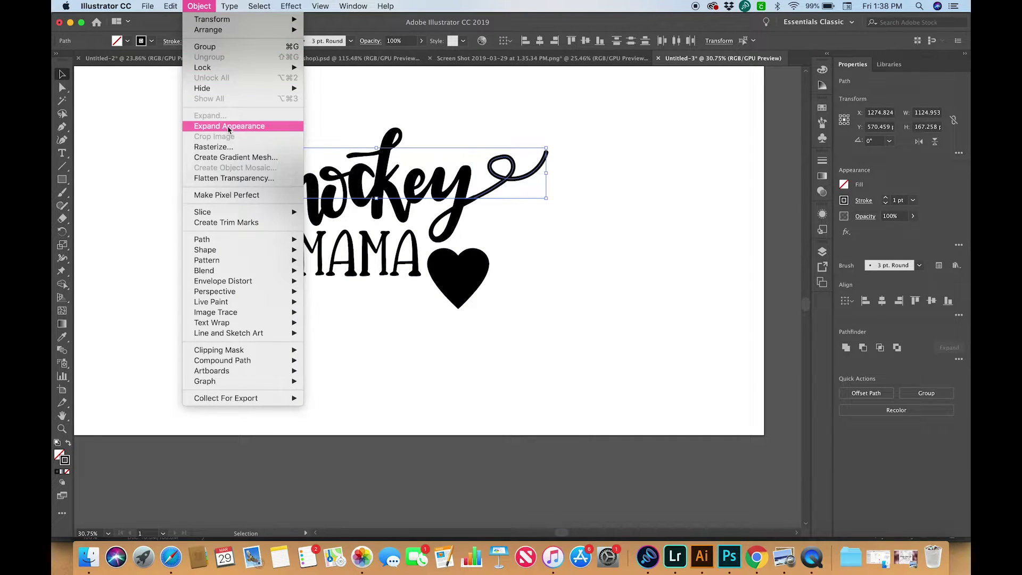
{"action": "left_click", "coordinate": [229, 127]}
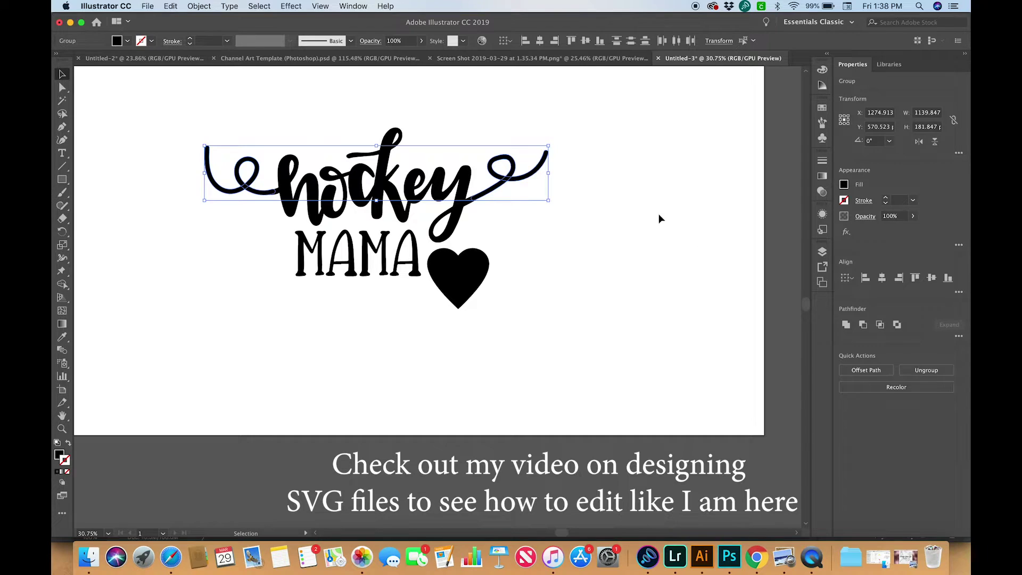
Select all the artwork and unite it into one shape with Pathfinder
{"action": "left_click_drag", "start_coordinate": [589, 142], "coordinate": [178, 244]}
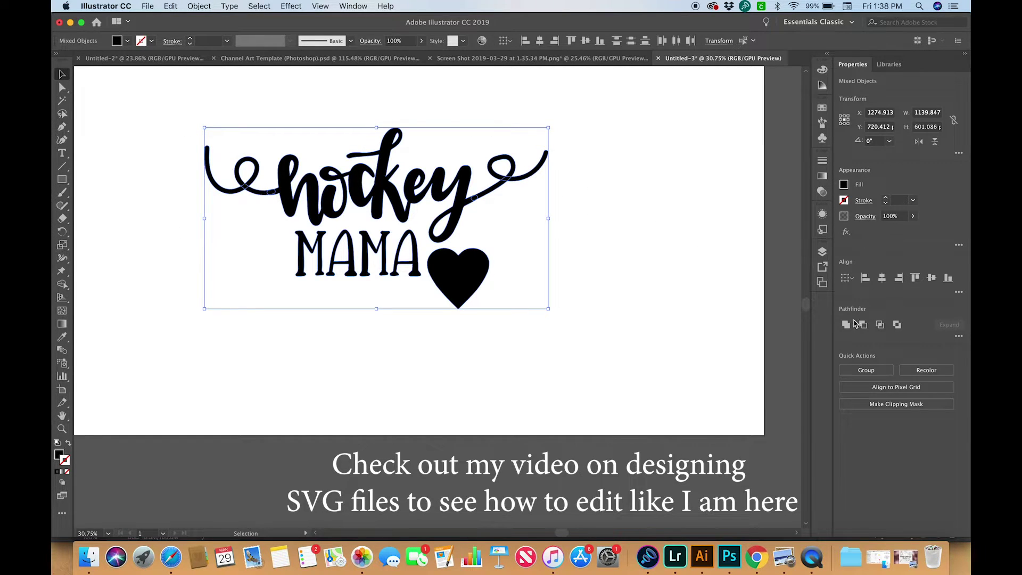
{"action": "left_click", "coordinate": [854, 323]}
{"action": "left_click", "coordinate": [698, 285]}
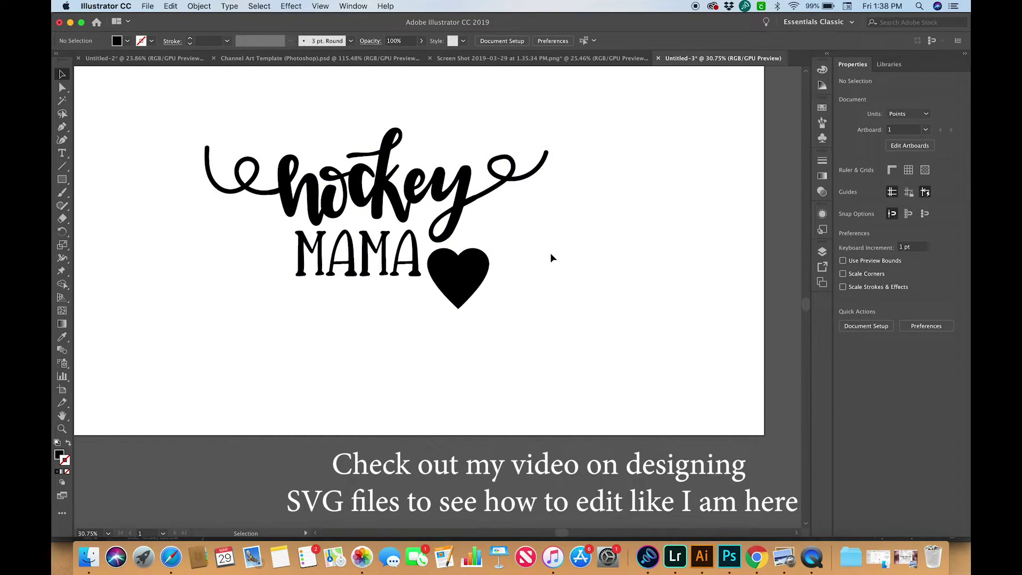
Smooth the top and inside edges of the swirl loop with the Pencil tool
{"action": "scroll", "coordinate": [506, 164], "scroll_direction": "up", "scroll_amount": 5}
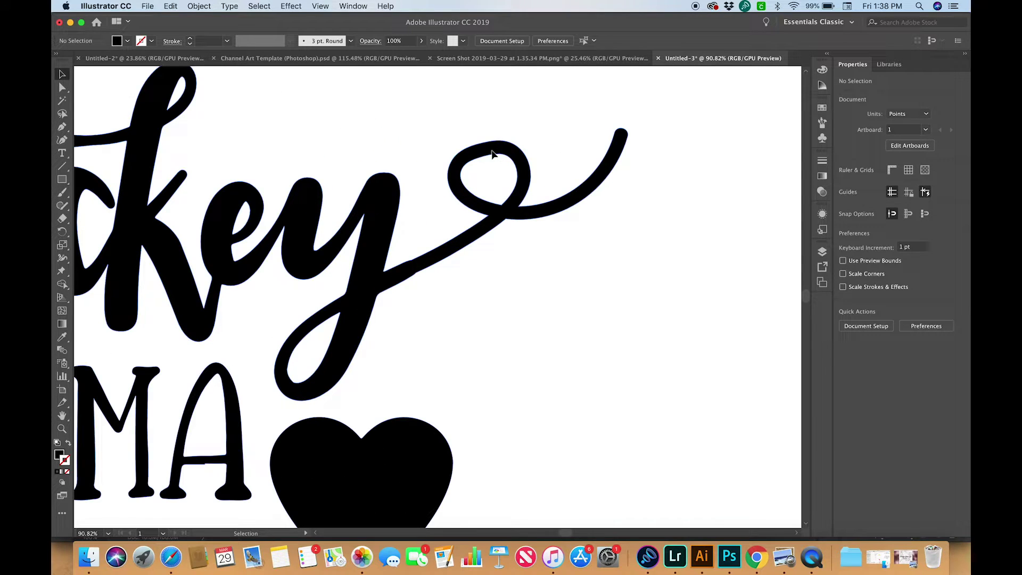
{"action": "left_click", "coordinate": [493, 155]}
{"action": "key", "text": "n"}
{"action": "scroll", "coordinate": [500, 129], "scroll_direction": "up", "scroll_amount": 2}
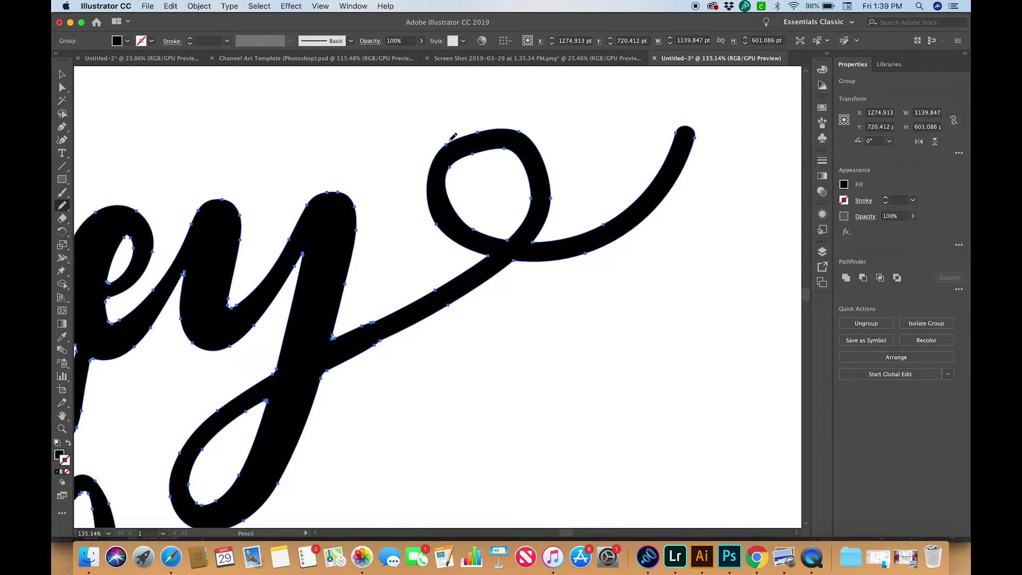
{"action": "left_click_drag", "start_coordinate": [456, 135], "coordinate": [527, 130]}
{"action": "mouse_move", "coordinate": [449, 168]}
{"action": "left_mouse_down"}
{"action": "mouse_move", "coordinate": [467, 148]}
{"action": "mouse_move", "coordinate": [521, 149]}
{"action": "left_mouse_up"}
{"action": "scroll", "coordinate": [527, 156], "scroll_direction": "down", "scroll_amount": 6}
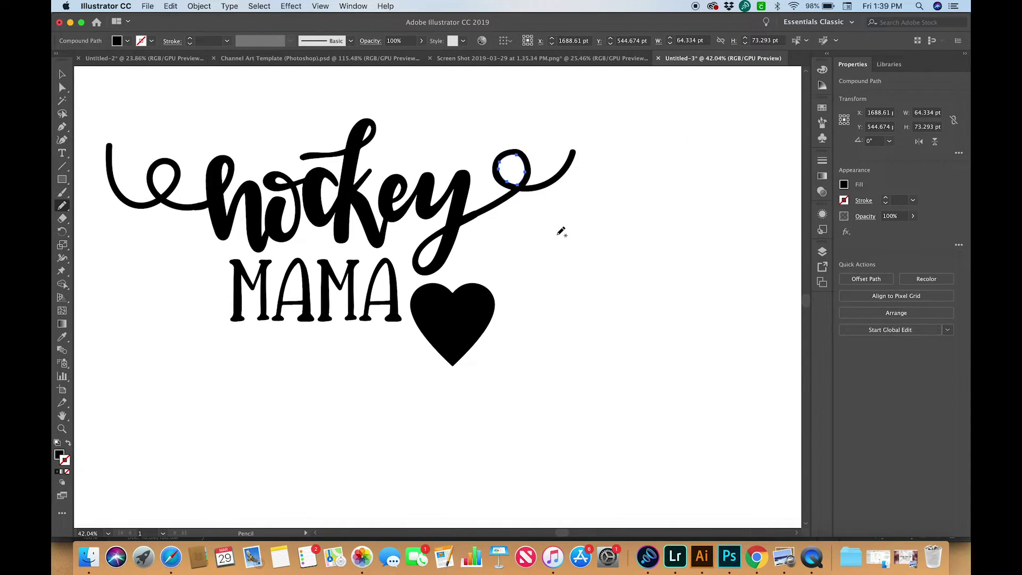
{"action": "scroll", "coordinate": [479, 197], "scroll_direction": "up", "scroll_amount": 8}
Smooth the upper and lower edges of the y swash with the Pencil tool
{"action": "key", "text": "v"}
{"action": "left_click", "coordinate": [473, 296]}
{"action": "key", "text": "n"}
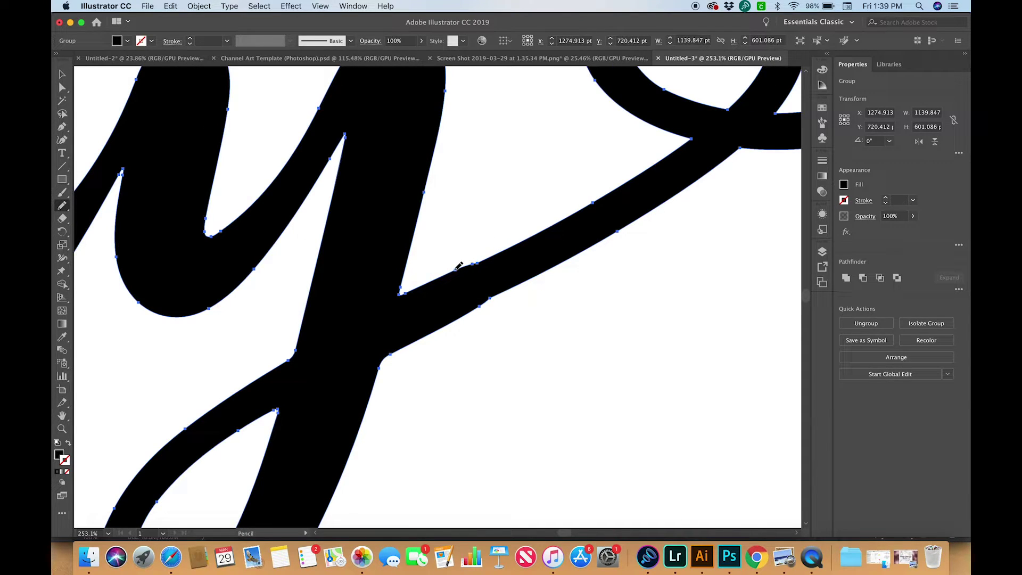
{"action": "left_click_drag", "start_coordinate": [476, 260], "coordinate": [525, 236]}
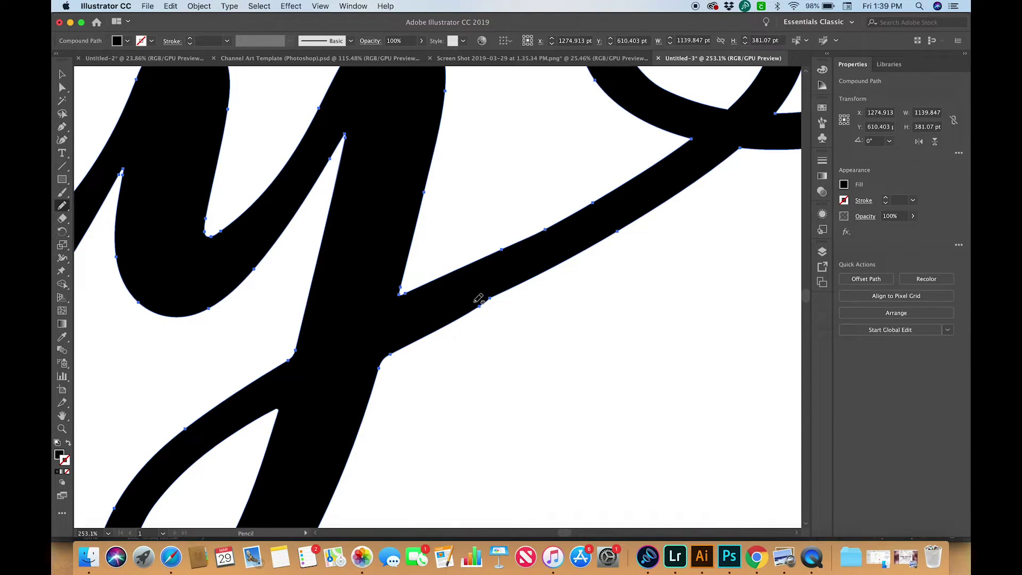
{"action": "left_click_drag", "start_coordinate": [478, 306], "coordinate": [523, 280]}
{"action": "scroll", "coordinate": [525, 278], "scroll_direction": "down", "scroll_amount": 8}
{"action": "scroll", "coordinate": [526, 278], "scroll_direction": "down", "scroll_amount": 1}
{"action": "key", "text": "v"}
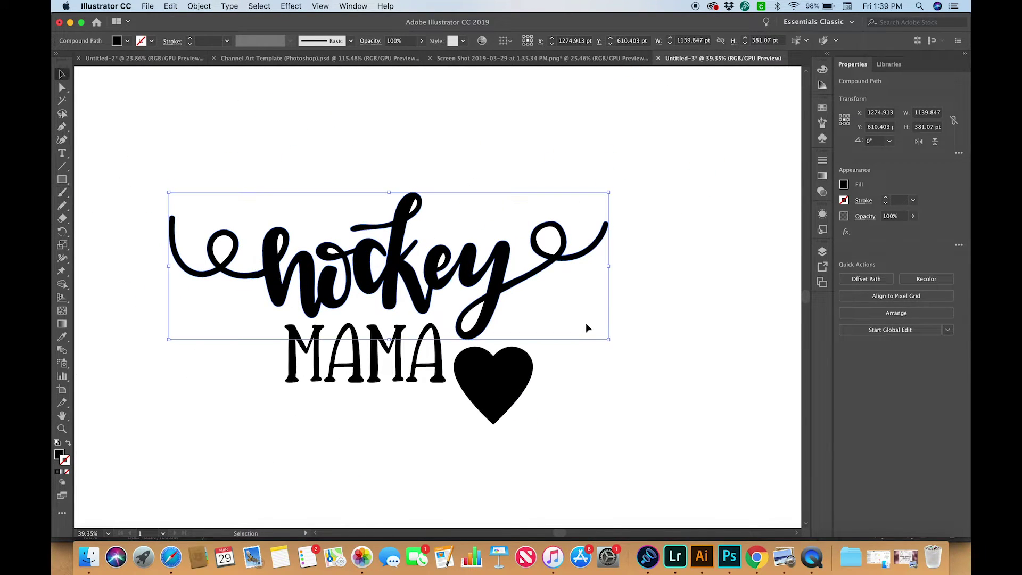
{"action": "left_click", "coordinate": [624, 369]}
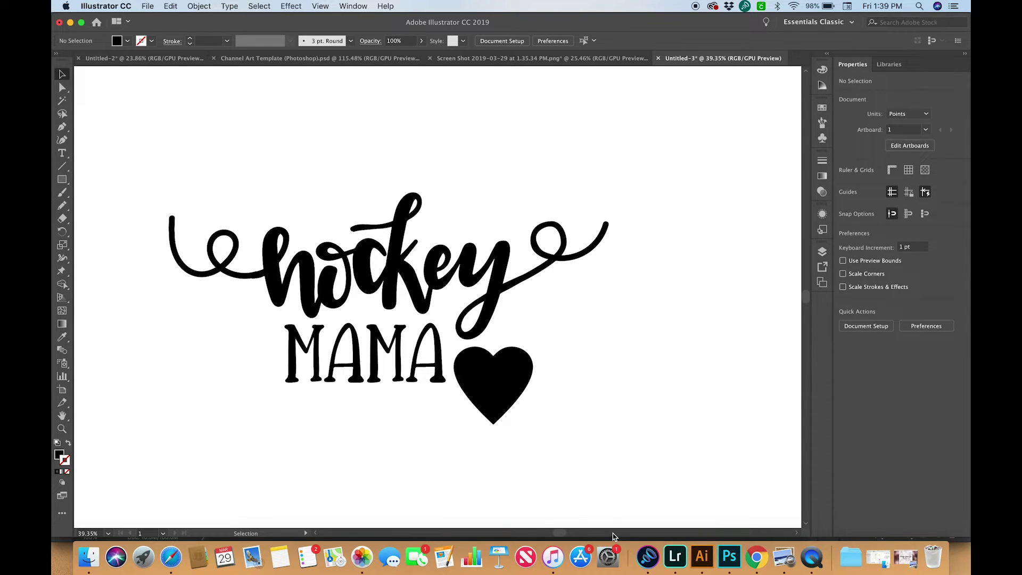
Open the hockey MAMA design canvas in the Cricut tab of Safari
{"action": "left_click", "coordinate": [707, 558]}
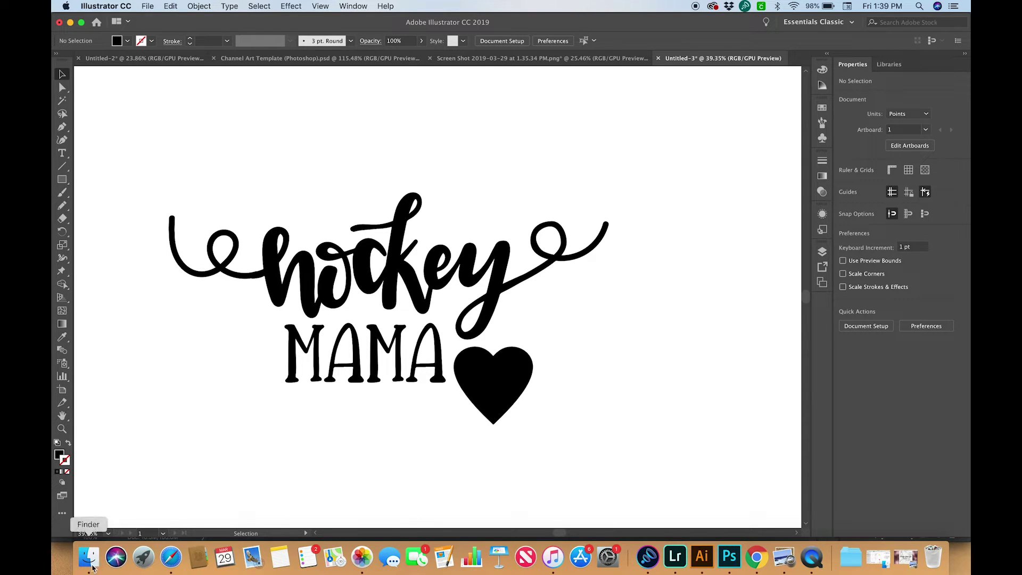
{"action": "left_click", "coordinate": [169, 557]}
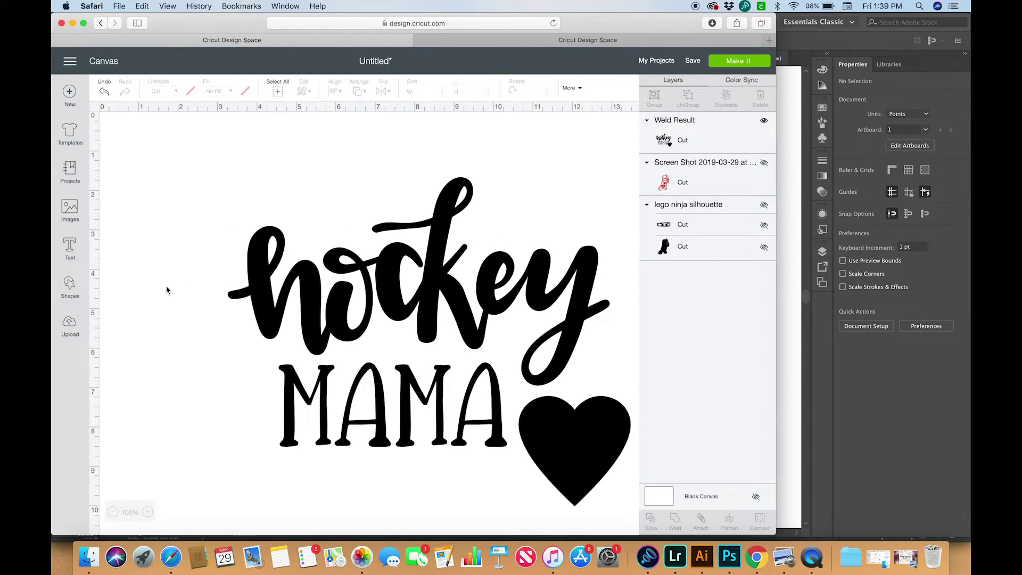
{"action": "key", "text": "super+shift+backslash"}
{"action": "left_click", "coordinate": [84, 23]}
{"action": "left_click", "coordinate": [133, 90]}
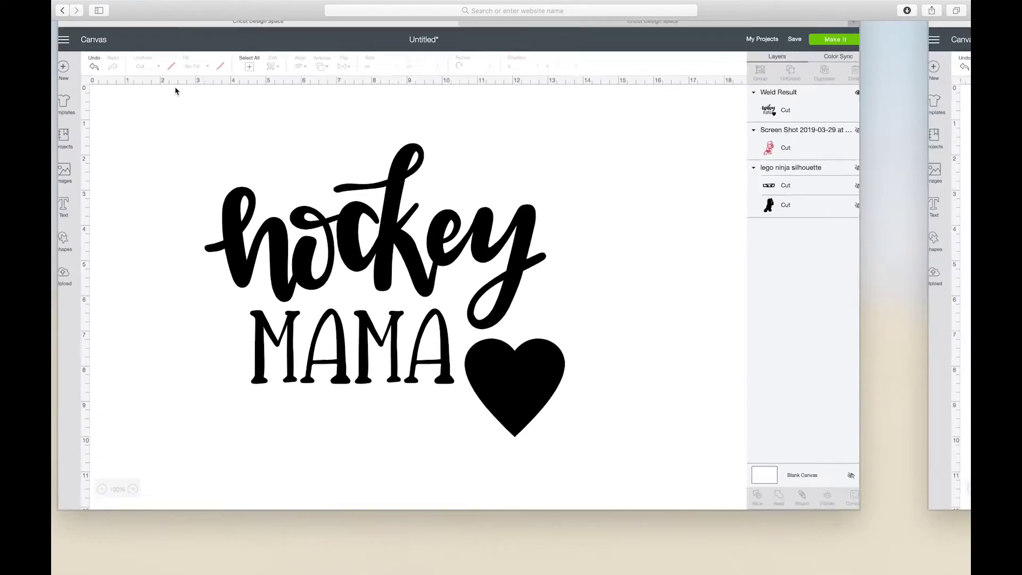
Add a HELLO text box below the design and set it in the Agent Q font
{"action": "scroll", "coordinate": [219, 326], "scroll_direction": "down", "scroll_amount": 5}
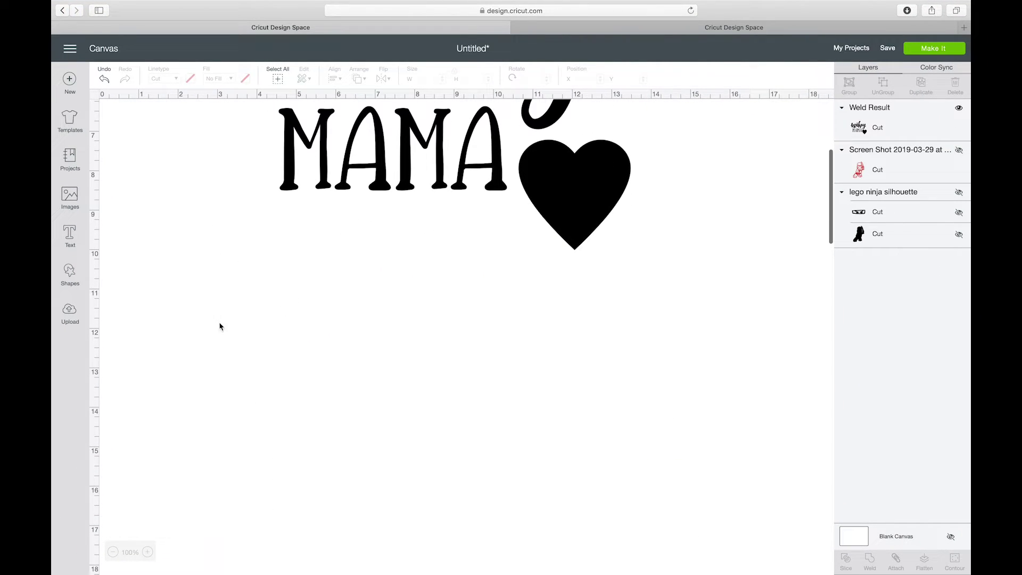
{"action": "left_click", "coordinate": [70, 234]}
{"action": "type", "text": "HELLP"}
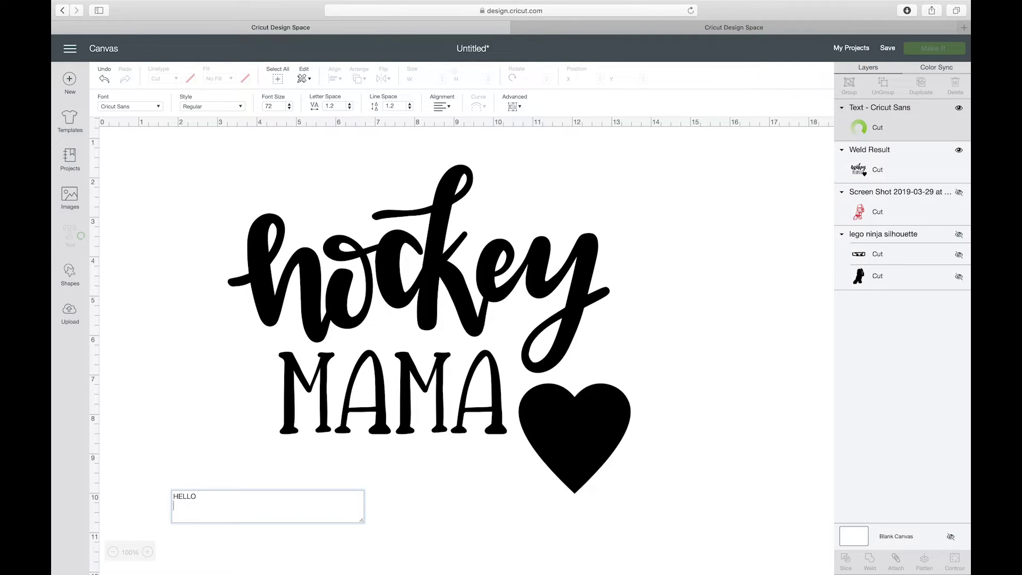
{"action": "left_click", "coordinate": [160, 109]}
{"action": "left_click", "coordinate": [324, 248]}
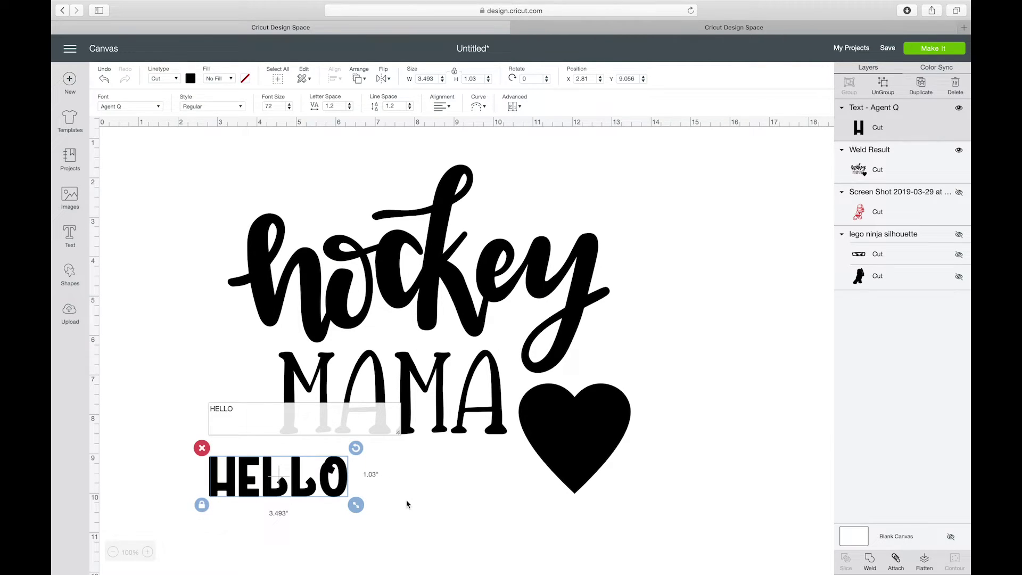
{"action": "left_click", "coordinate": [429, 500]}
{"action": "scroll", "coordinate": [331, 489], "scroll_direction": "left", "scroll_amount": 5}
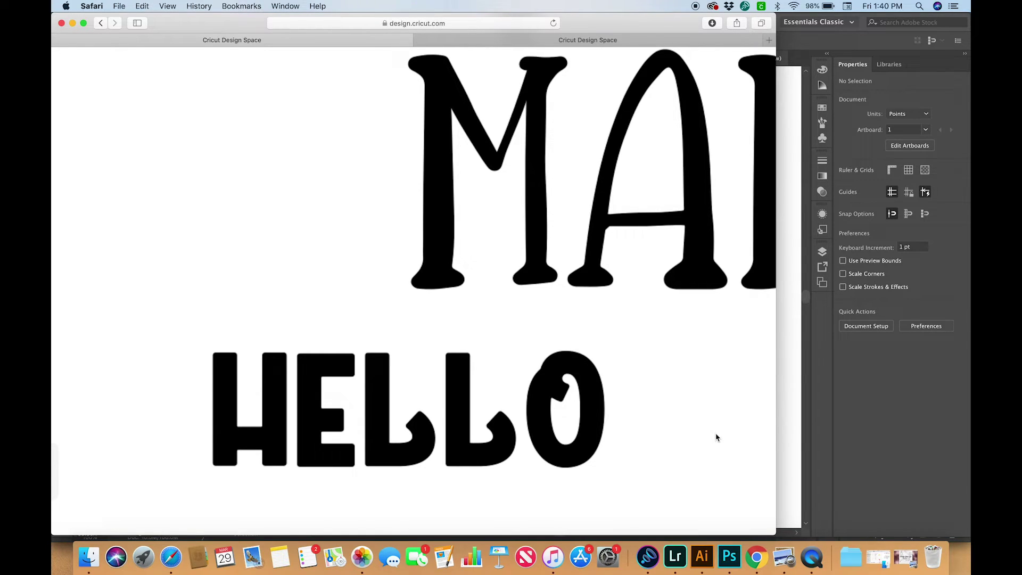
Drag the HELLO screenshot from Finder onto the artboard and image-trace it
{"action": "left_click", "coordinate": [794, 427]}
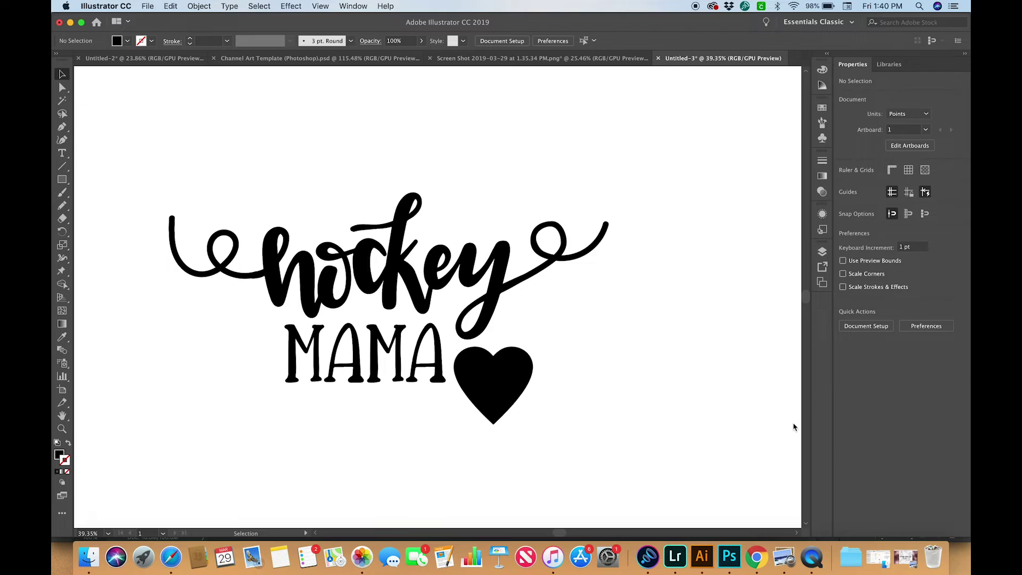
{"action": "scroll", "coordinate": [559, 269], "scroll_direction": "down", "scroll_amount": 10}
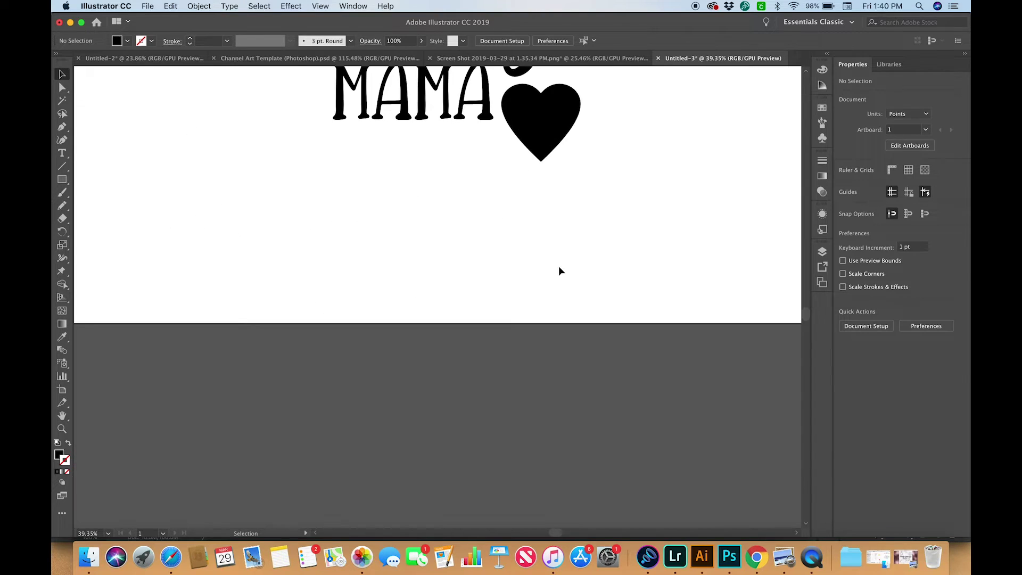
{"action": "left_click", "coordinate": [89, 559]}
{"action": "left_click", "coordinate": [131, 290]}
{"action": "left_click_drag", "start_coordinate": [235, 260], "coordinate": [260, 183]}
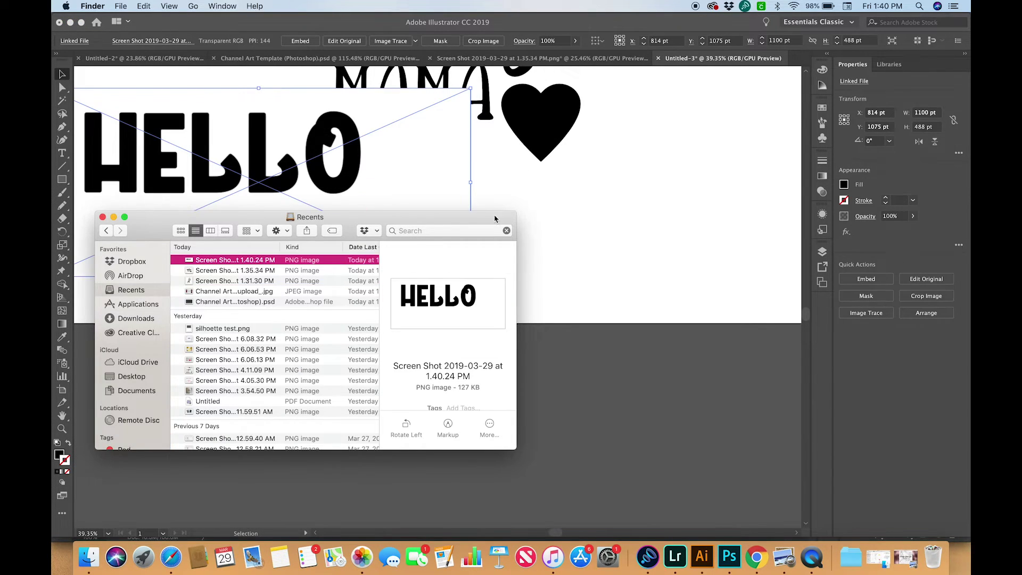
{"action": "left_click", "coordinate": [866, 313]}
{"action": "left_click", "coordinate": [906, 436]}
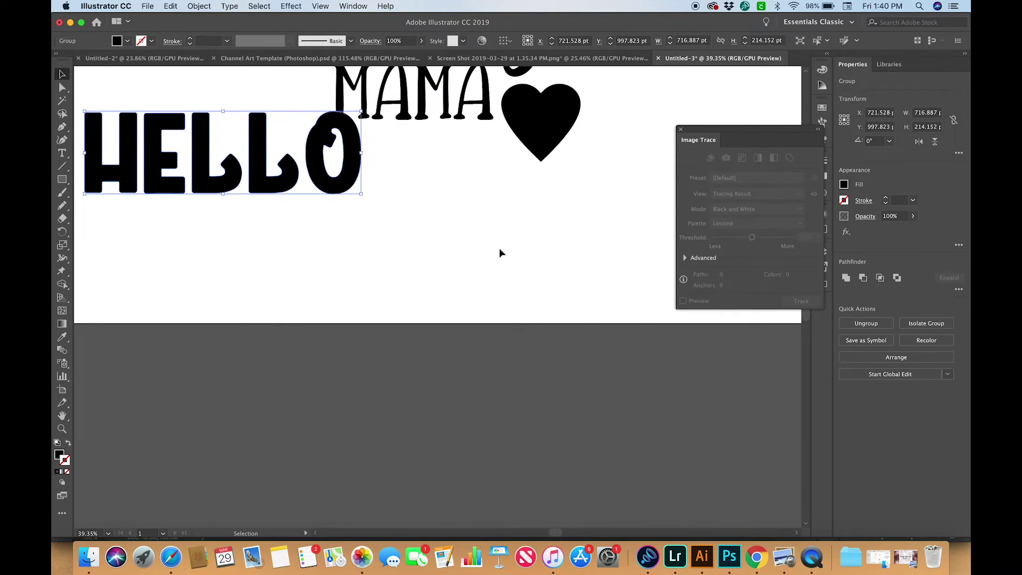
Move the traced HELLO down and right, then smooth the tops of both L's
{"action": "left_click_drag", "start_coordinate": [224, 154], "coordinate": [355, 240]}
{"action": "scroll", "coordinate": [373, 265], "scroll_direction": "up", "scroll_amount": 6}
{"action": "key", "text": "n"}
{"action": "mouse_move", "coordinate": [281, 198]}
{"action": "left_mouse_down"}
{"action": "mouse_move", "coordinate": [287, 173]}
{"action": "mouse_move", "coordinate": [332, 142]}
{"action": "left_mouse_up"}
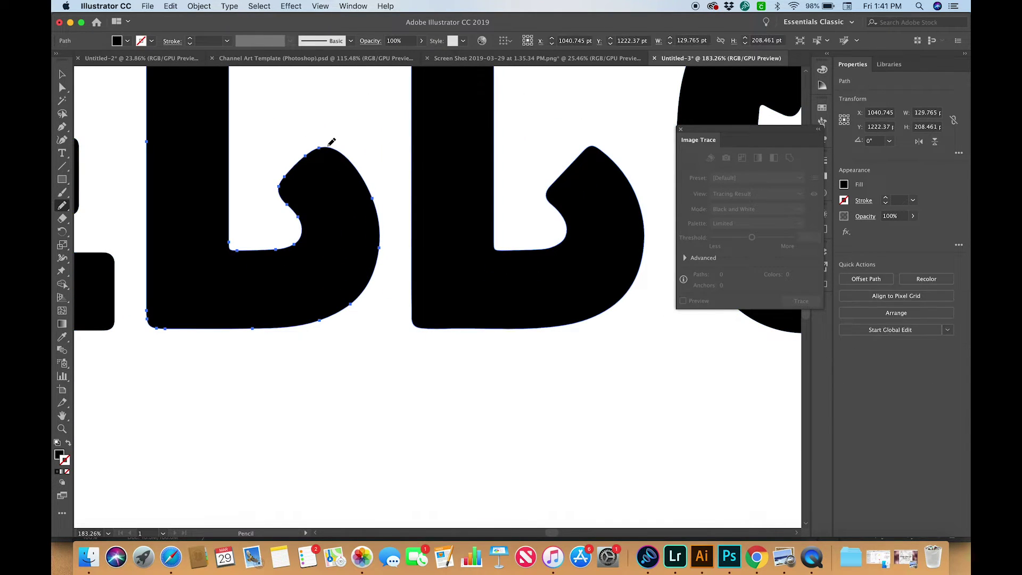
{"action": "left_click_drag", "start_coordinate": [548, 199], "coordinate": [600, 145]}
Redraw the hook inside the O more smoothly with the Pencil tool
{"action": "key", "text": "v"}
{"action": "scroll", "coordinate": [479, 176], "scroll_direction": "right", "scroll_amount": 10}
{"action": "scroll", "coordinate": [479, 176], "scroll_direction": "up", "scroll_amount": 2}
{"action": "left_click", "coordinate": [367, 200]}
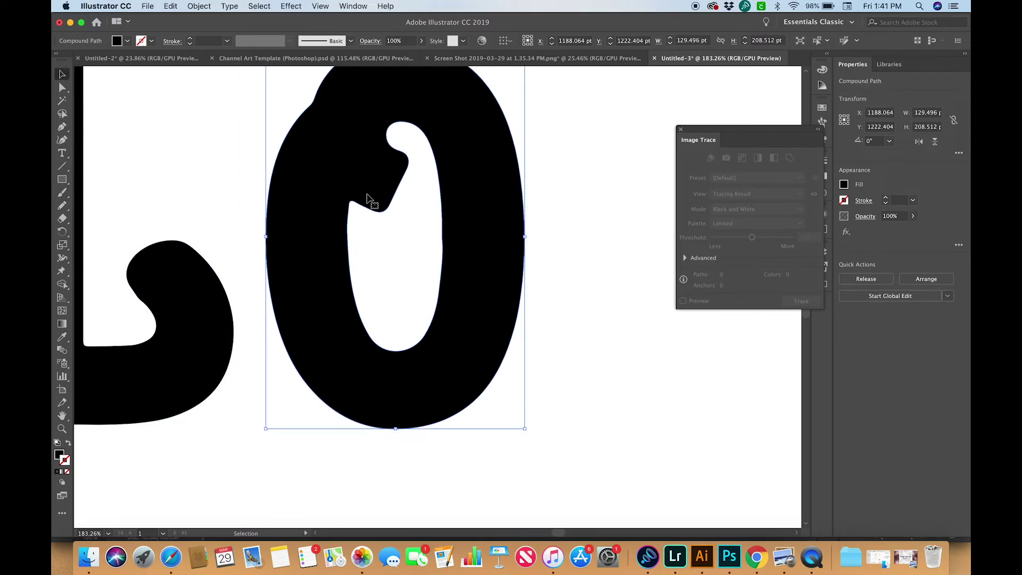
{"action": "key", "text": "n"}
{"action": "mouse_move", "coordinate": [406, 160]}
{"action": "left_mouse_down"}
{"action": "mouse_move", "coordinate": [420, 205]}
{"action": "mouse_move", "coordinate": [429, 185]}
{"action": "mouse_move", "coordinate": [420, 197]}
{"action": "left_mouse_up"}
{"action": "scroll", "coordinate": [421, 194], "scroll_direction": "down", "scroll_amount": 6}
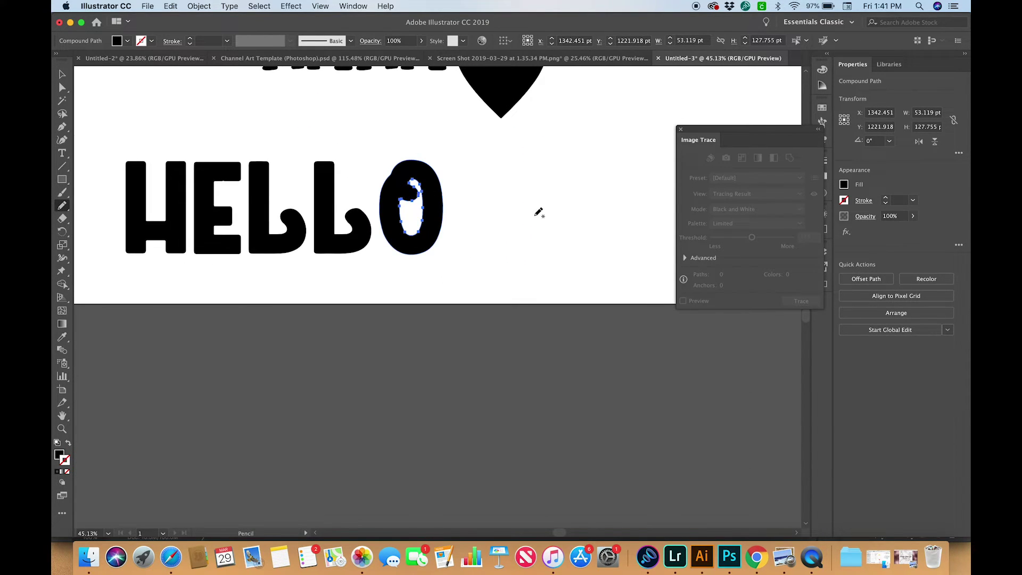
{"action": "key", "text": "v"}
{"action": "left_click", "coordinate": [415, 296]}
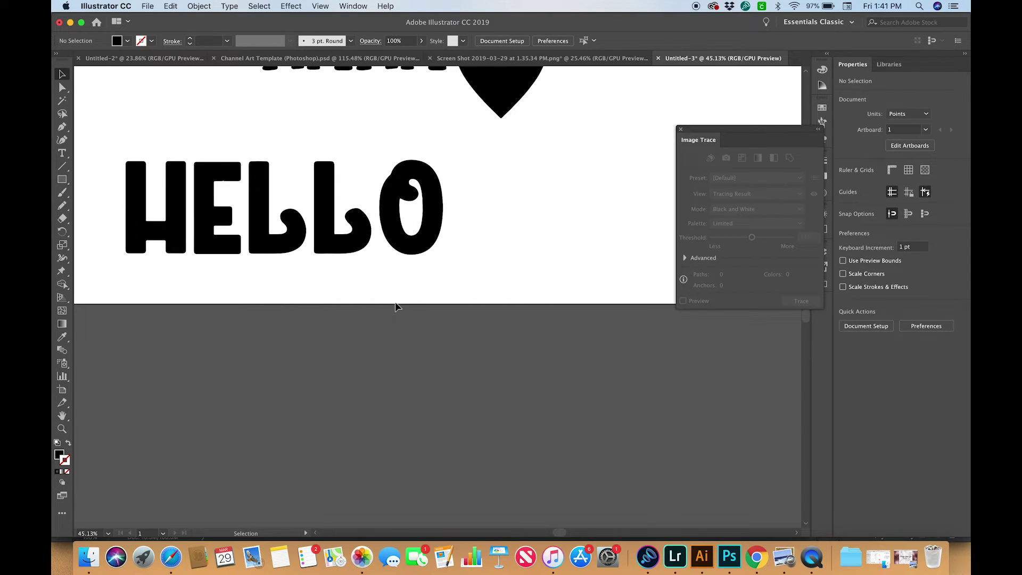
{"action": "scroll", "coordinate": [395, 306], "scroll_direction": "up", "scroll_amount": 5}
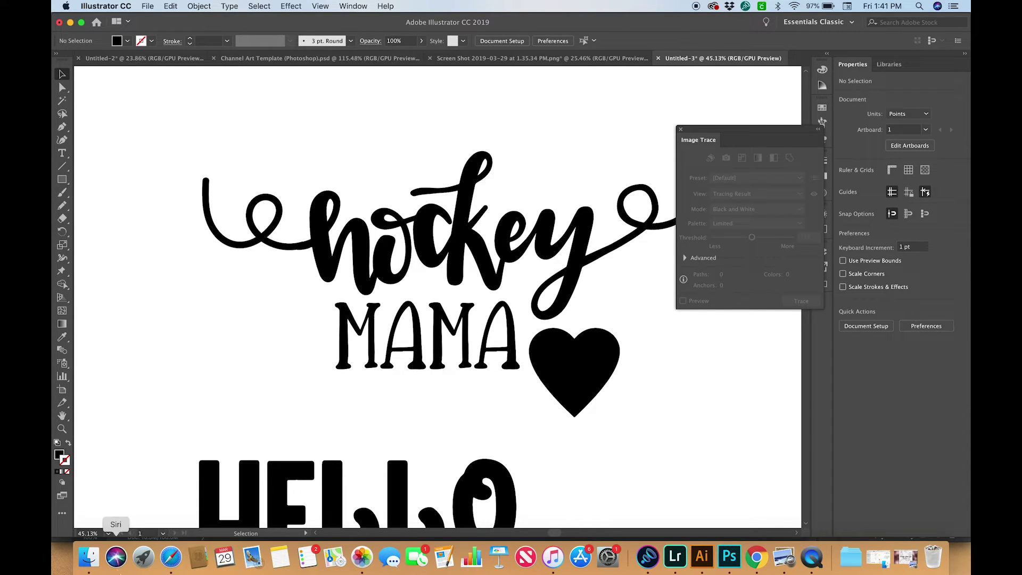
{"action": "scroll", "coordinate": [314, 463], "scroll_direction": "down", "scroll_amount": 5}
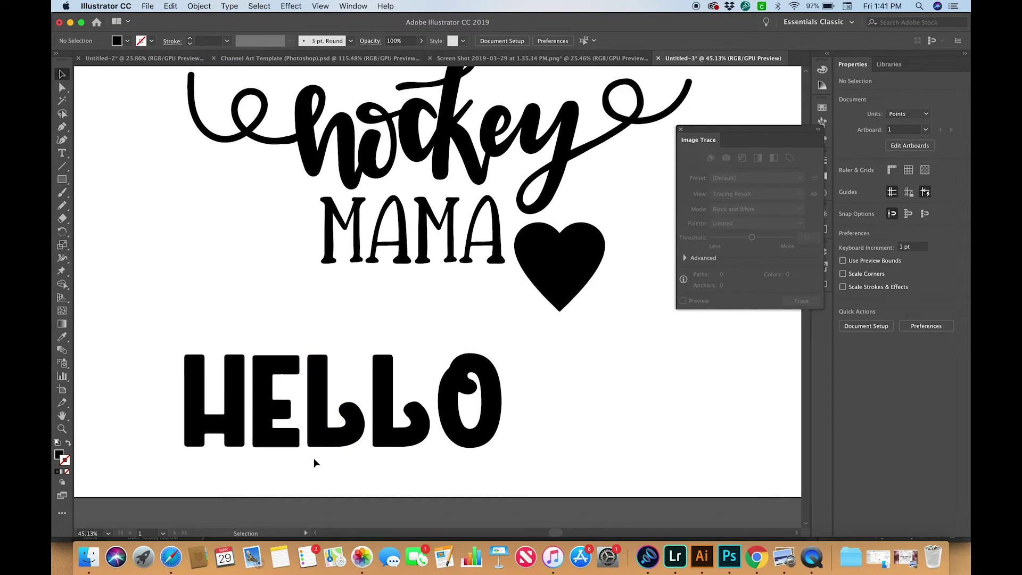